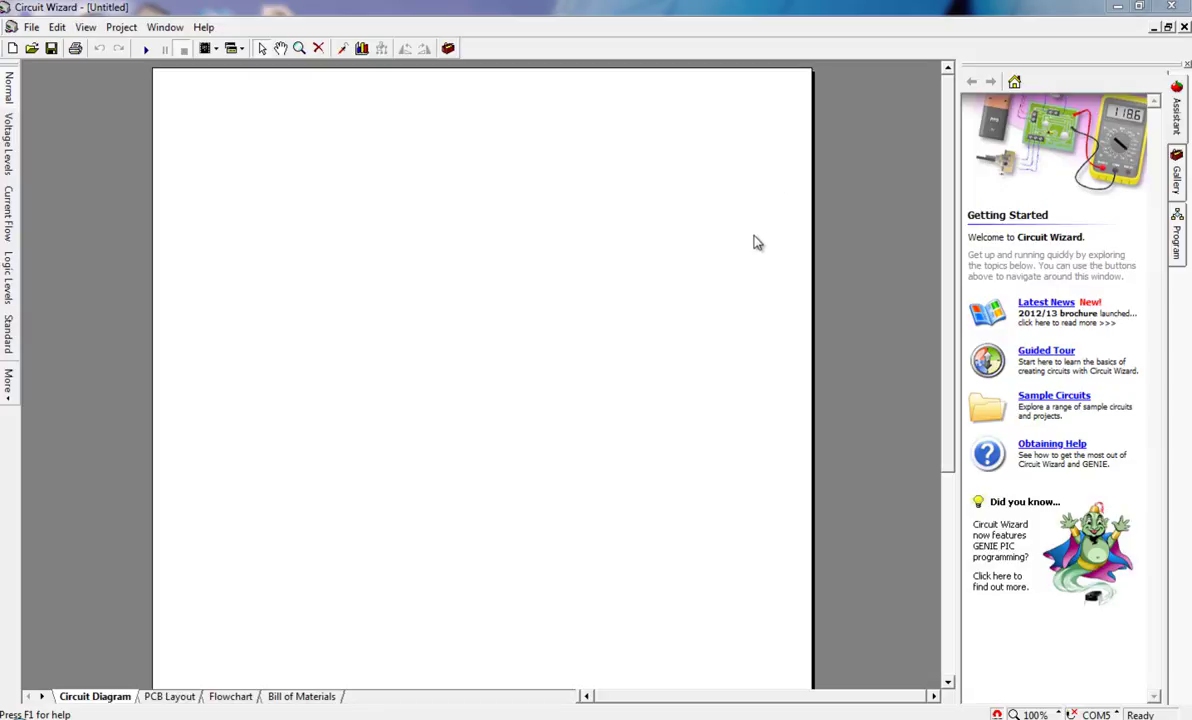
- Place a push-to-make switch SW1 from Input Components and rotate it upright
click(1096, 165)
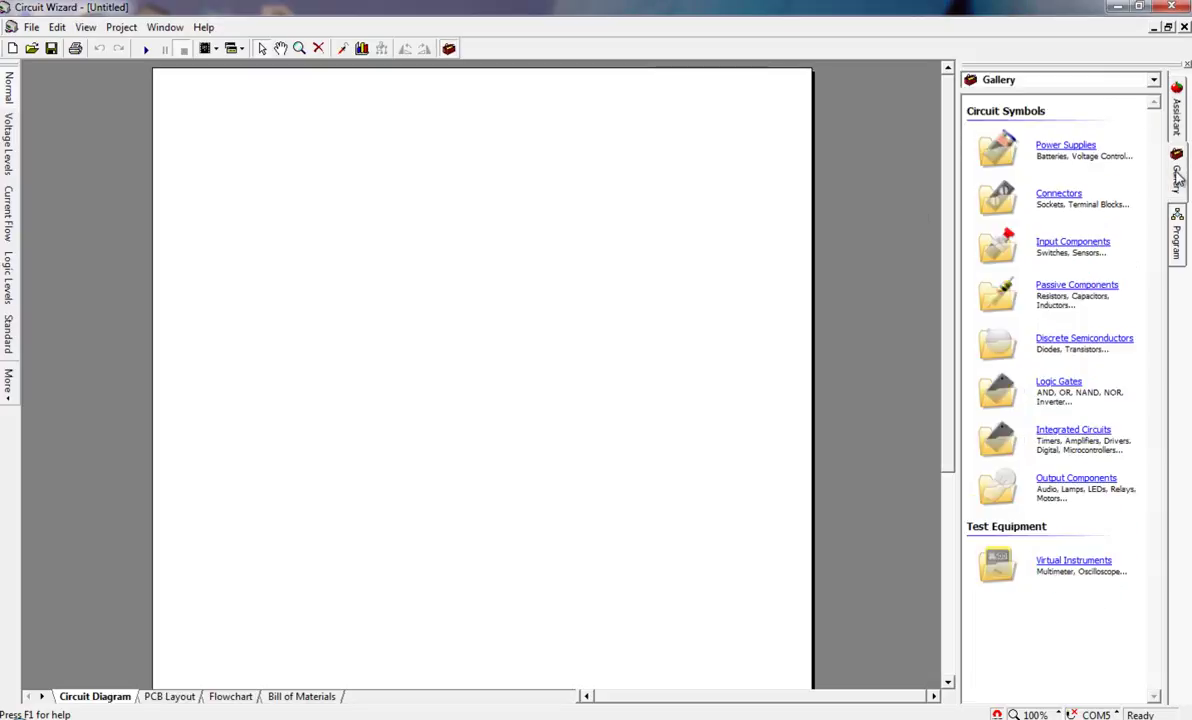
click(1066, 244)
mouse_move(1066, 150)
mouse_down()
mouse_move(386, 293)
mouse_move(314, 282)
mouse_move(328, 236)
mouse_up()
click(405, 48)
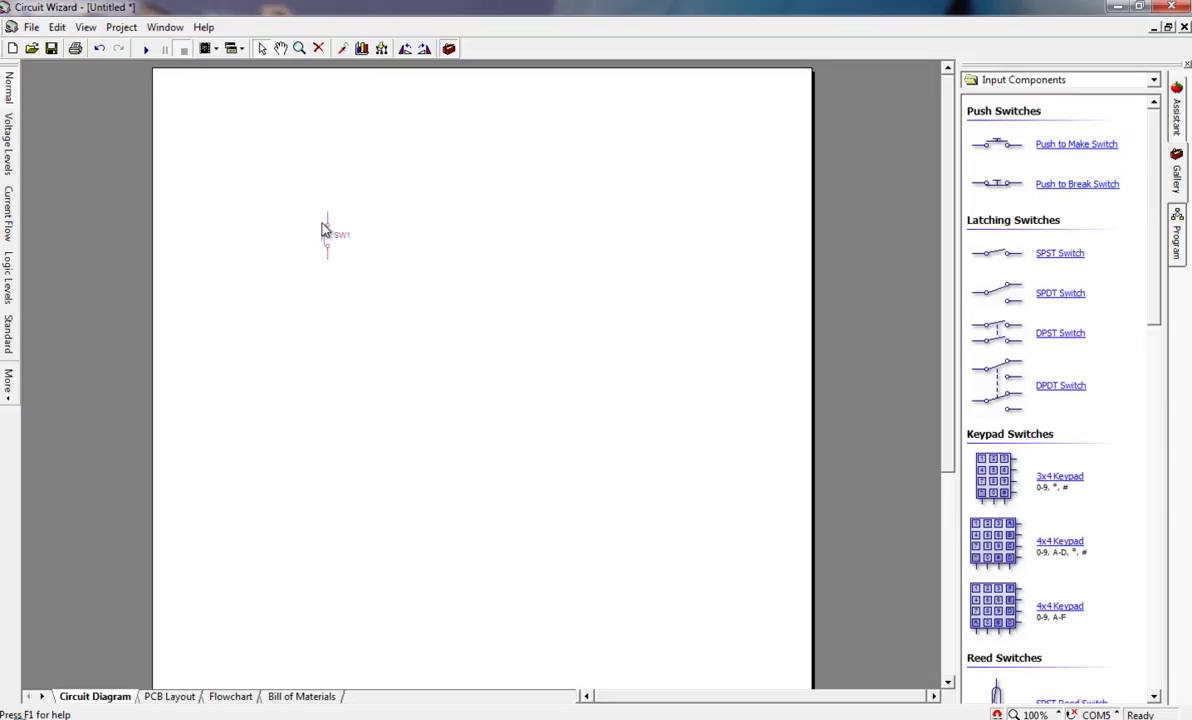
click(350, 291)
- Drag a 10 lux LDR, R1, from Sensors onto the sheet just right of SW1
click(990, 80)
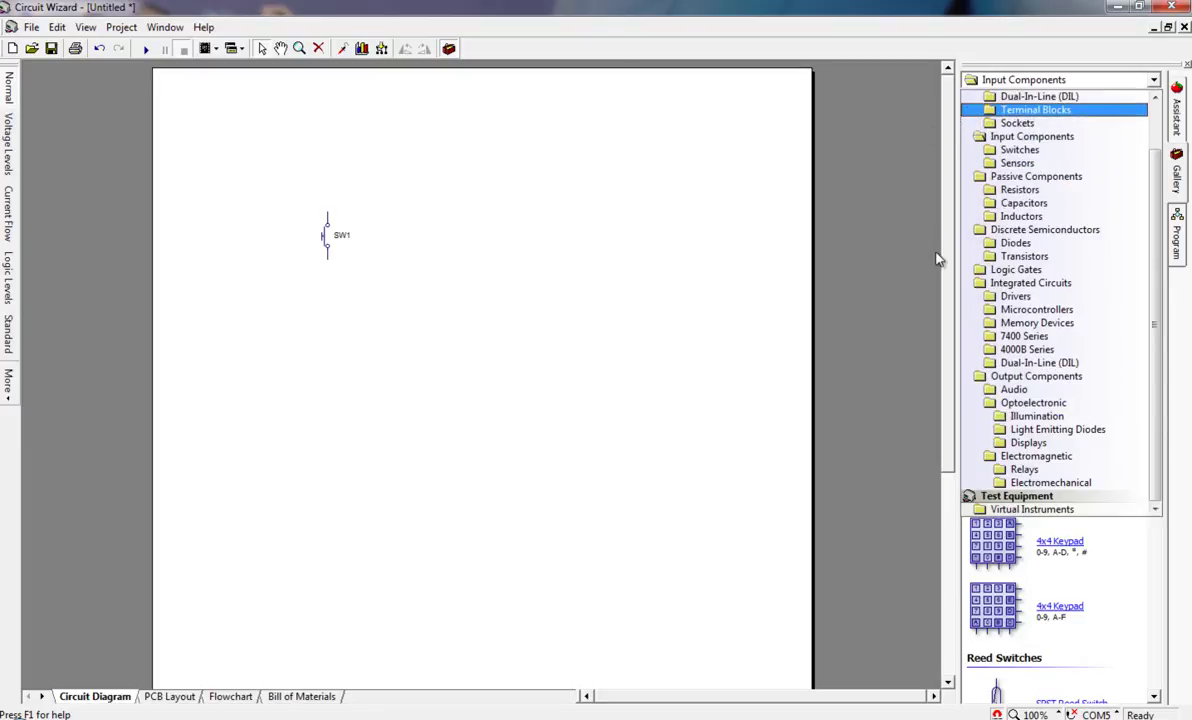
click(1027, 168)
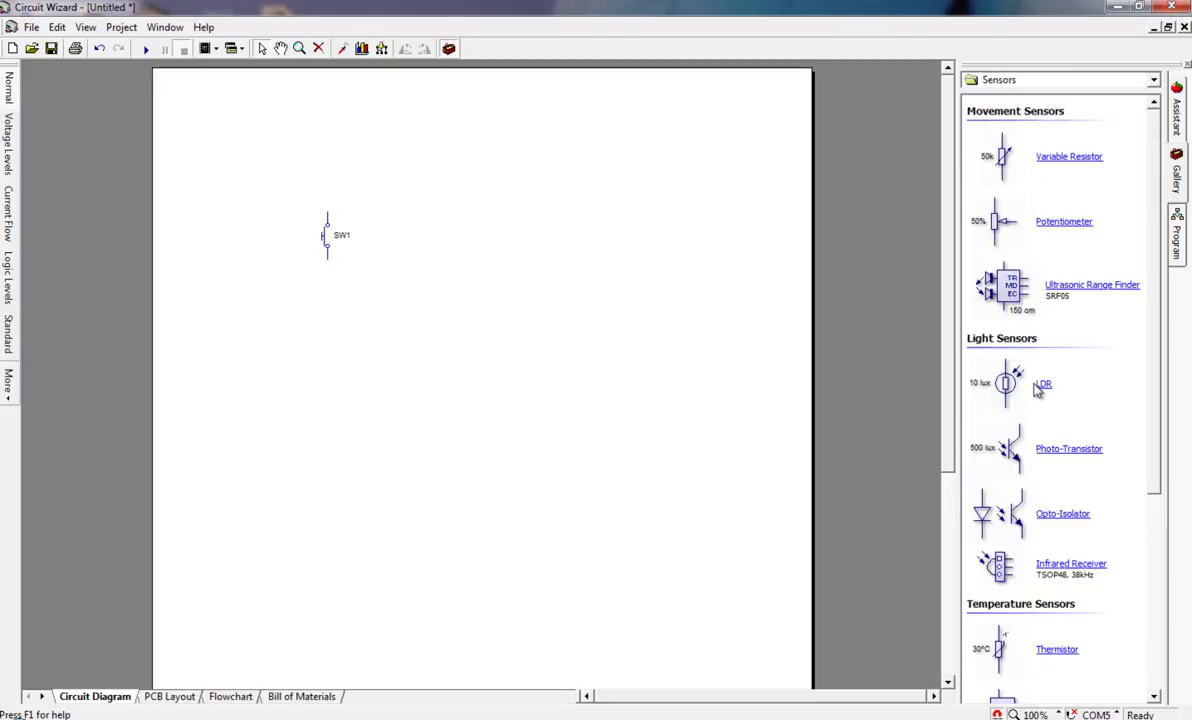
drag(1038, 390, 386, 246)
click(1000, 80)
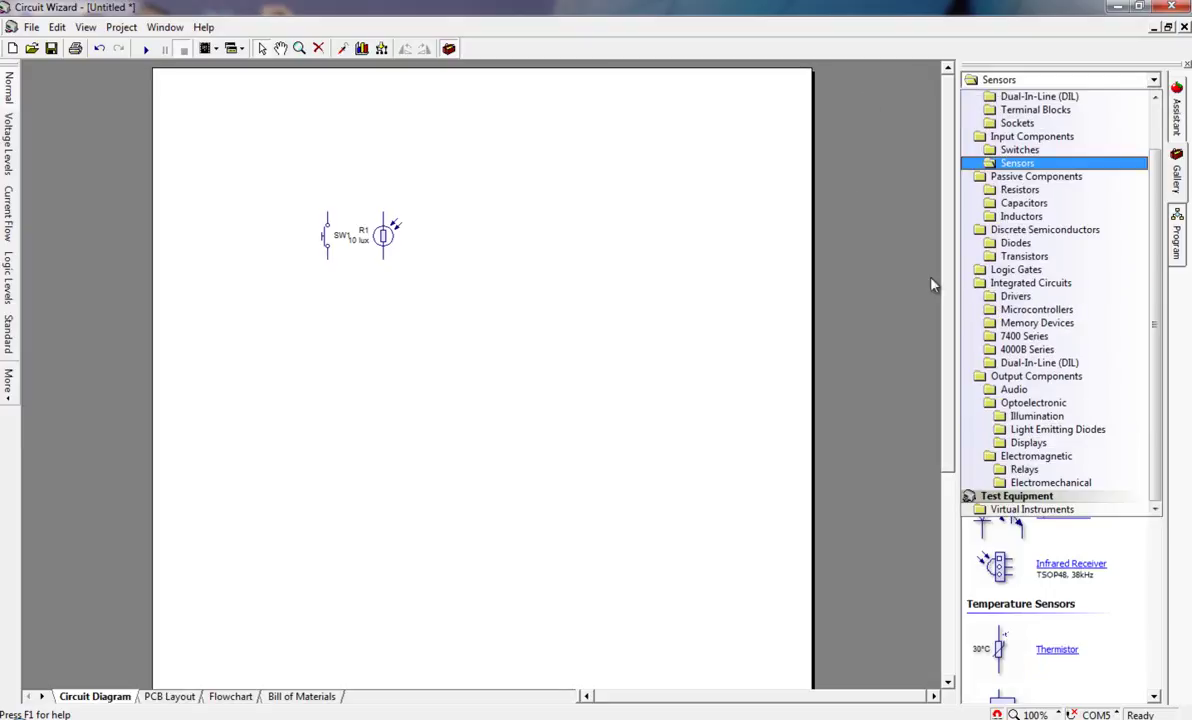
scroll(1152, 300, up, 2)
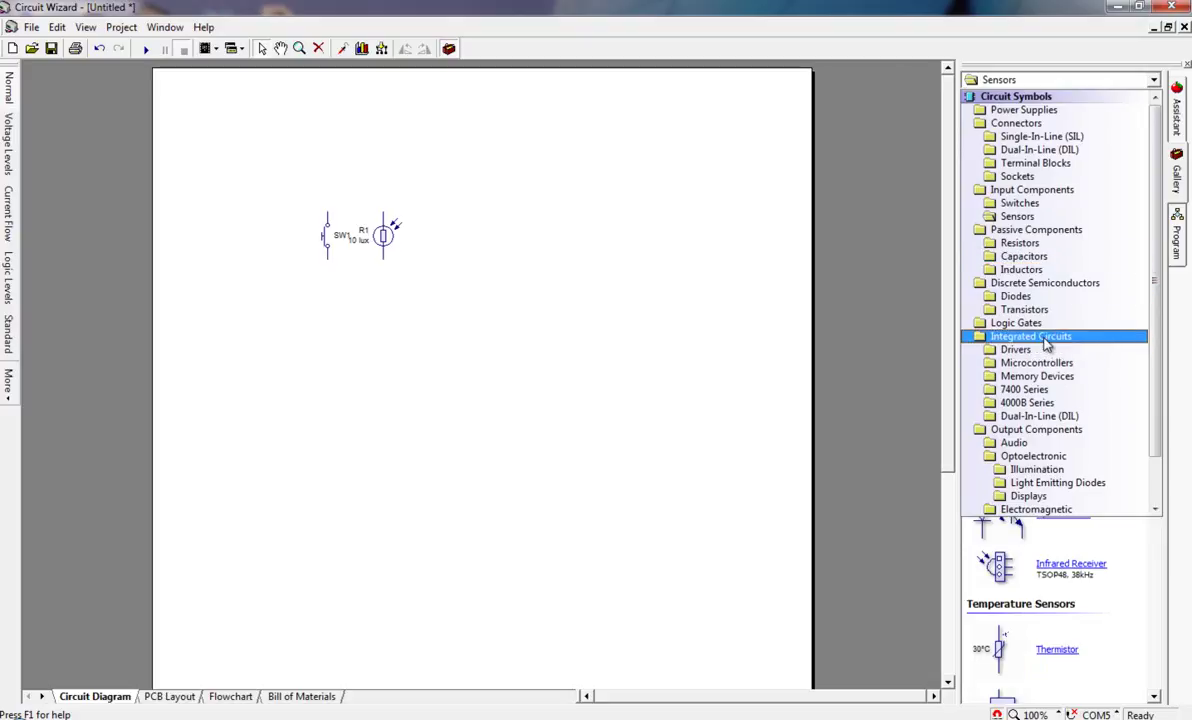
- Place a GENIE C08 microcontroller IC1 from Integrated Circuits > Microcontrollers right of R1
click(1046, 343)
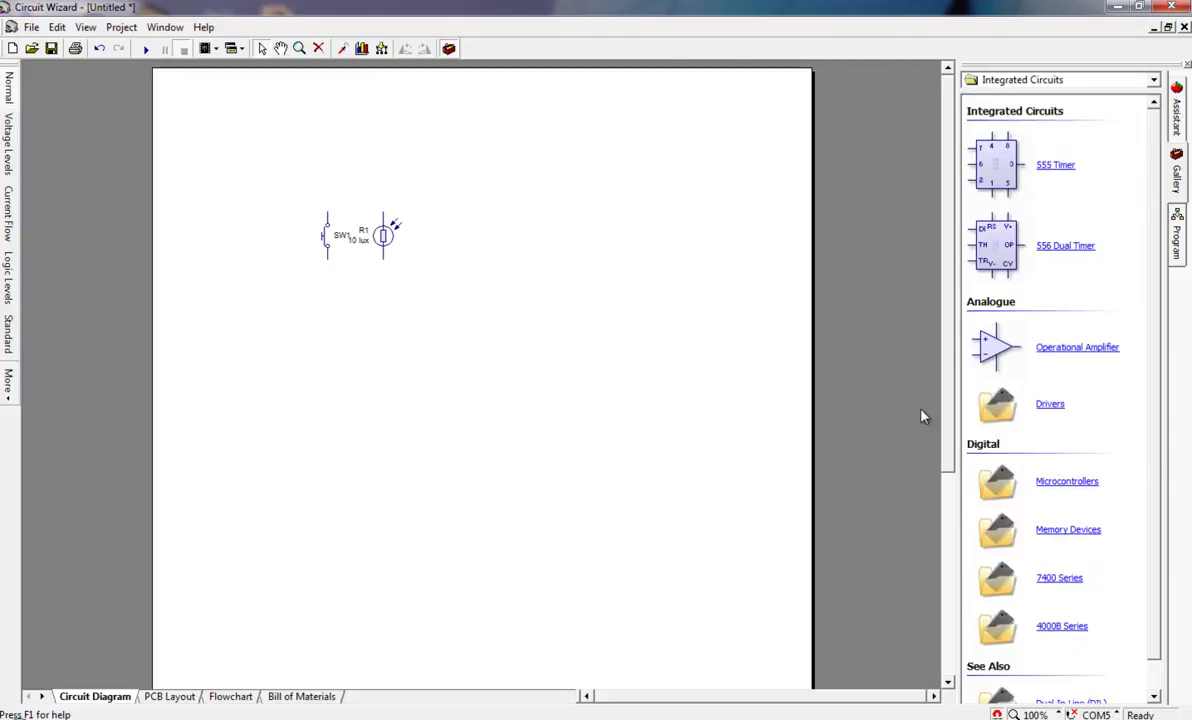
click(1072, 483)
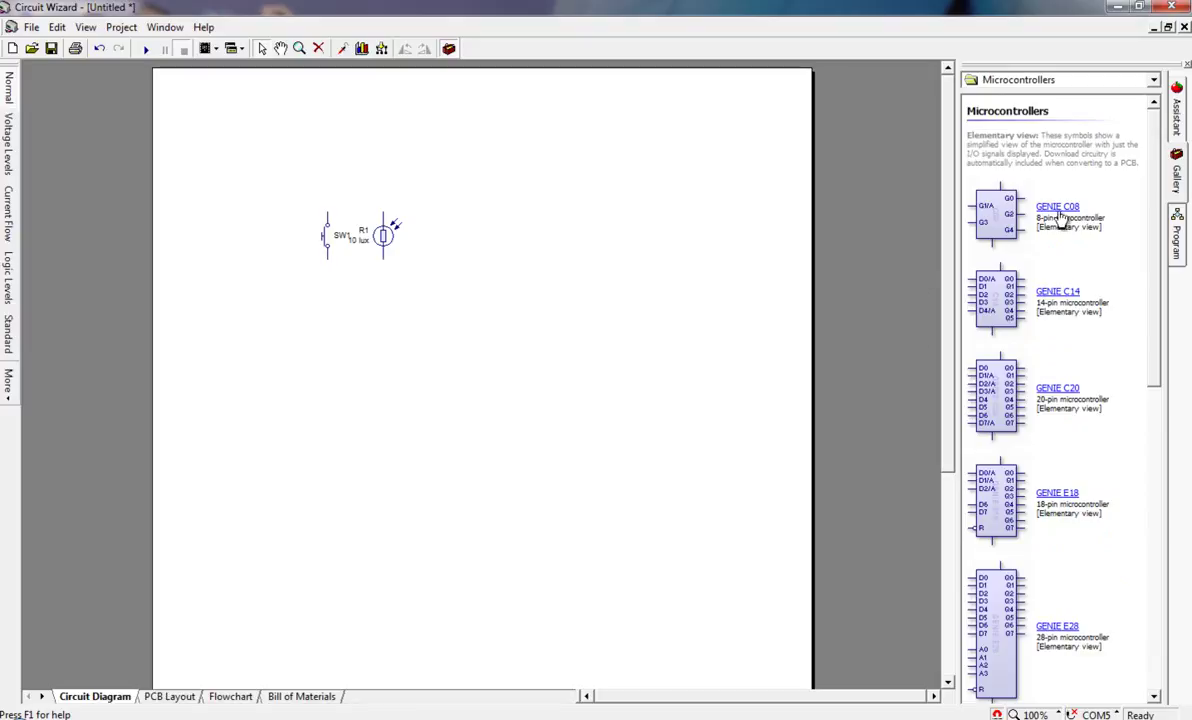
drag(993, 210, 494, 250)
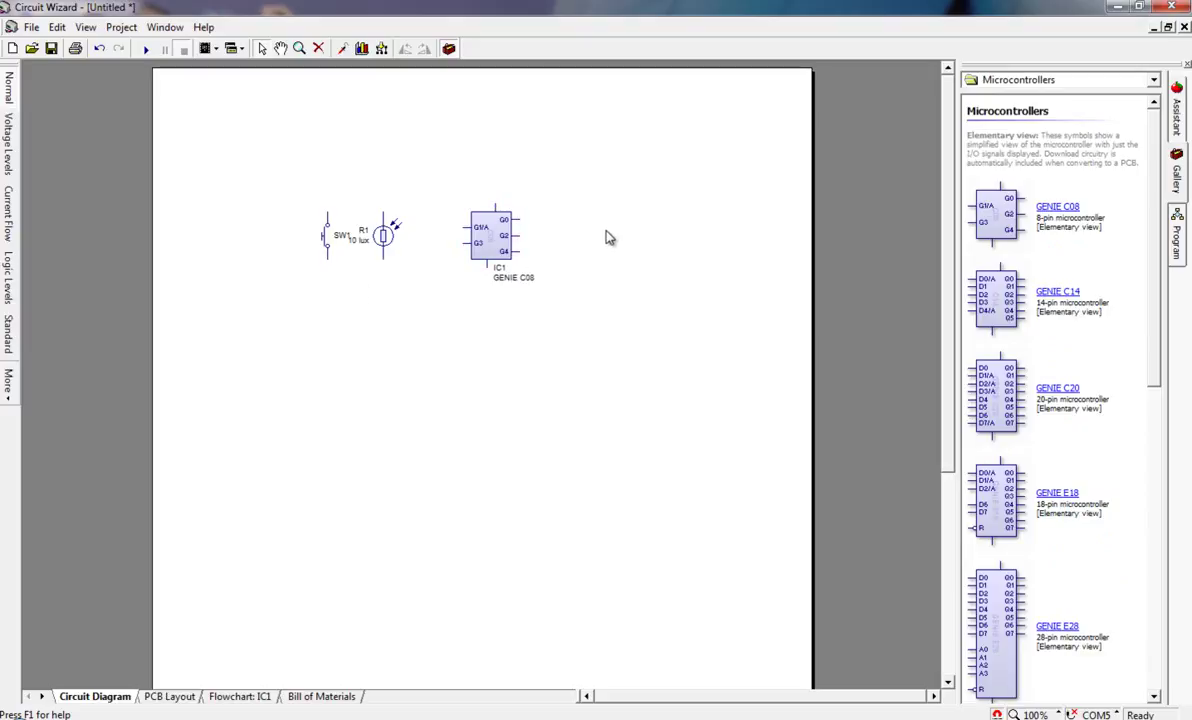
click(1037, 84)
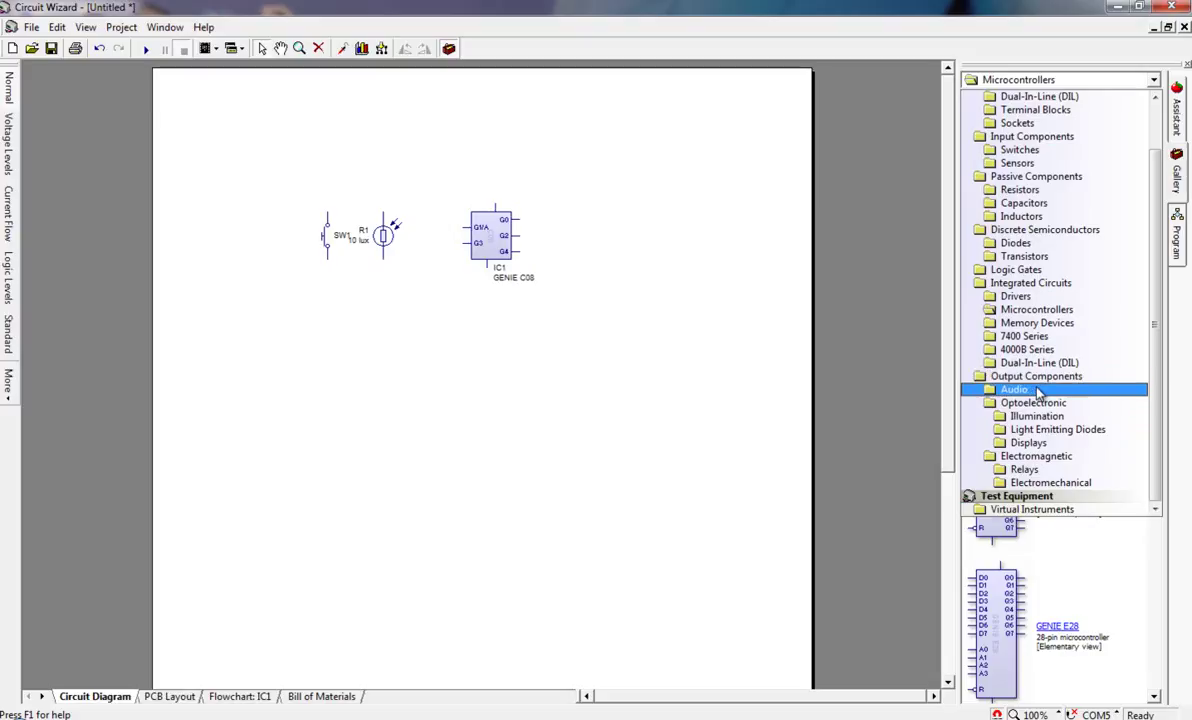
- Add a piezo transducer PZ1 from Output Components > Audio, positioned right of IC1
click(1038, 391)
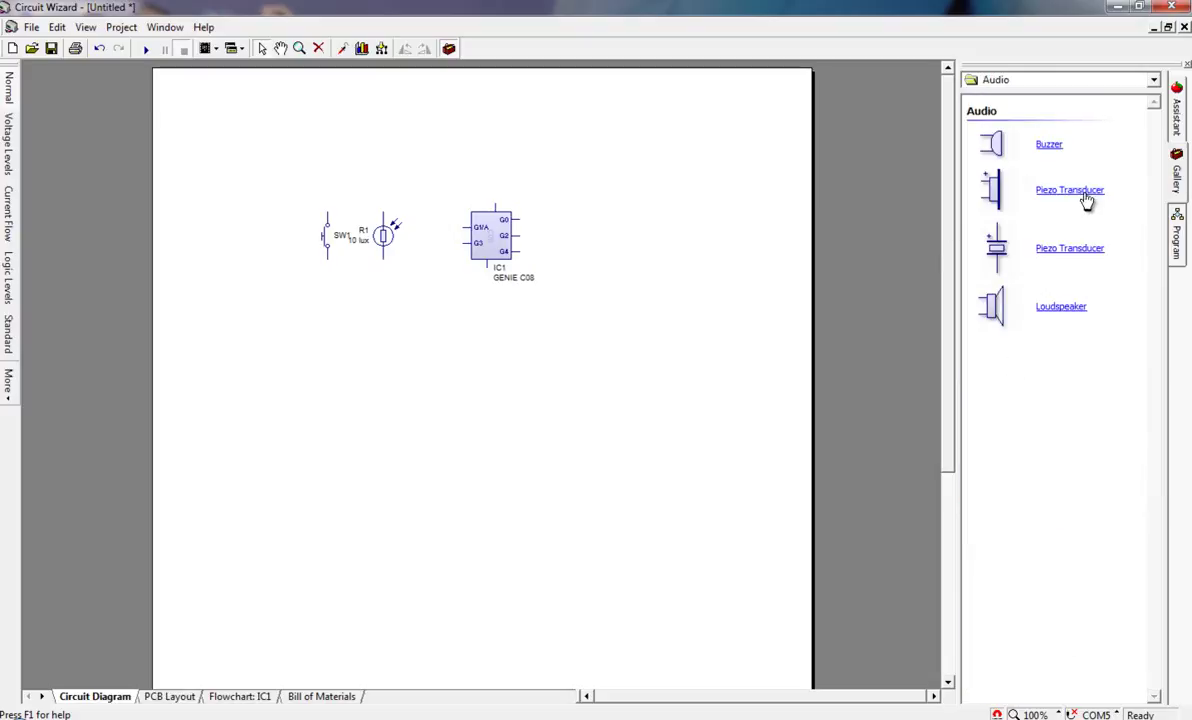
drag(1005, 188, 624, 230)
drag(624, 230, 640, 230)
drag(652, 233, 652, 241)
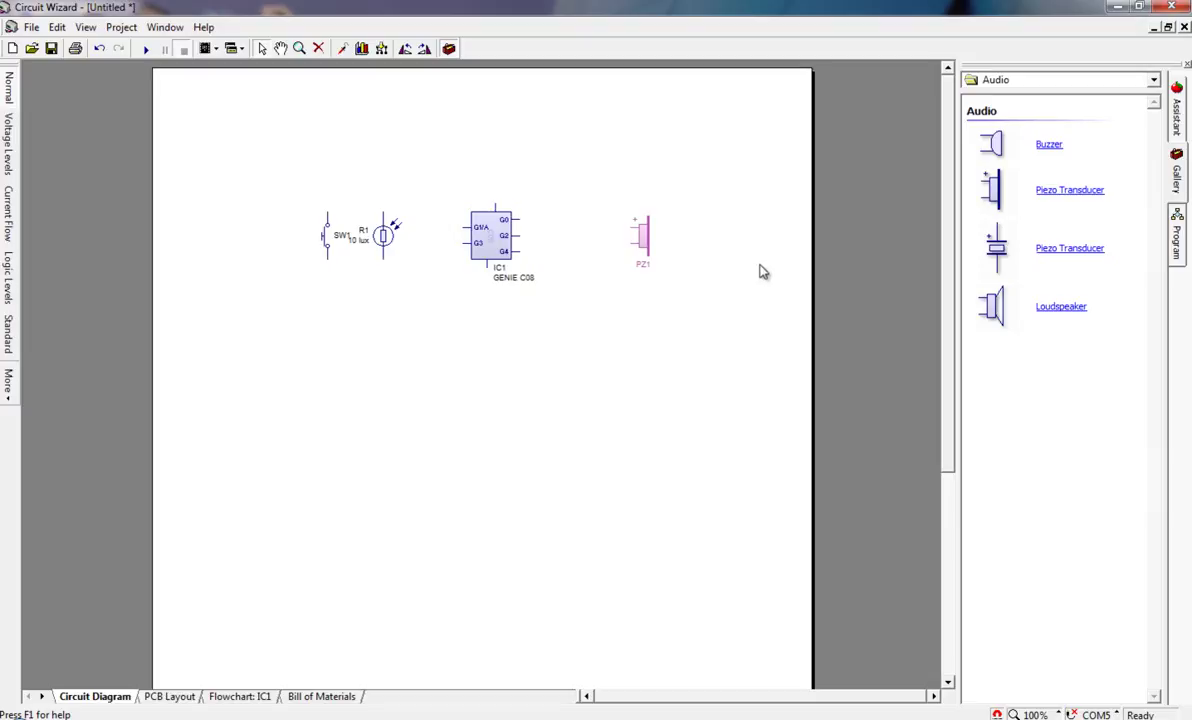
click(966, 80)
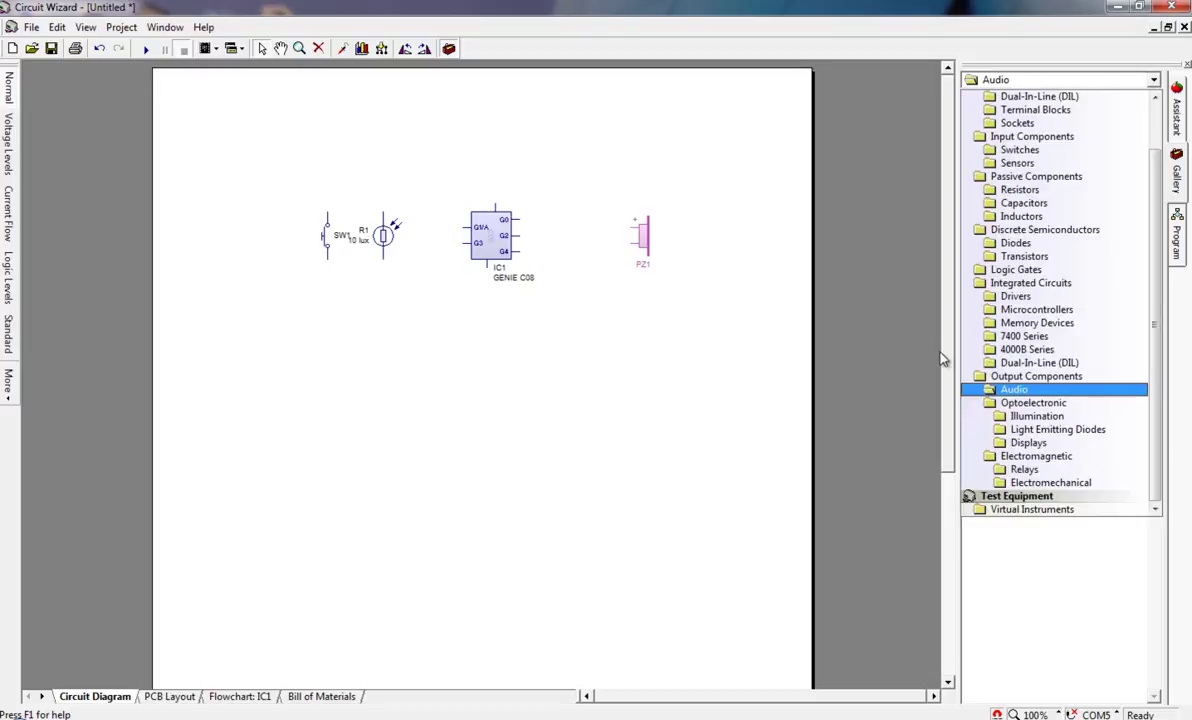
- Place LED D1 above and LED D2 below the piezo, each rotated horizontal
click(1058, 429)
drag(992, 160, 598, 172)
click(405, 48)
mouse_move(1040, 168)
mouse_down()
mouse_move(606, 322)
mouse_move(592, 303)
mouse_up()
click(405, 48)
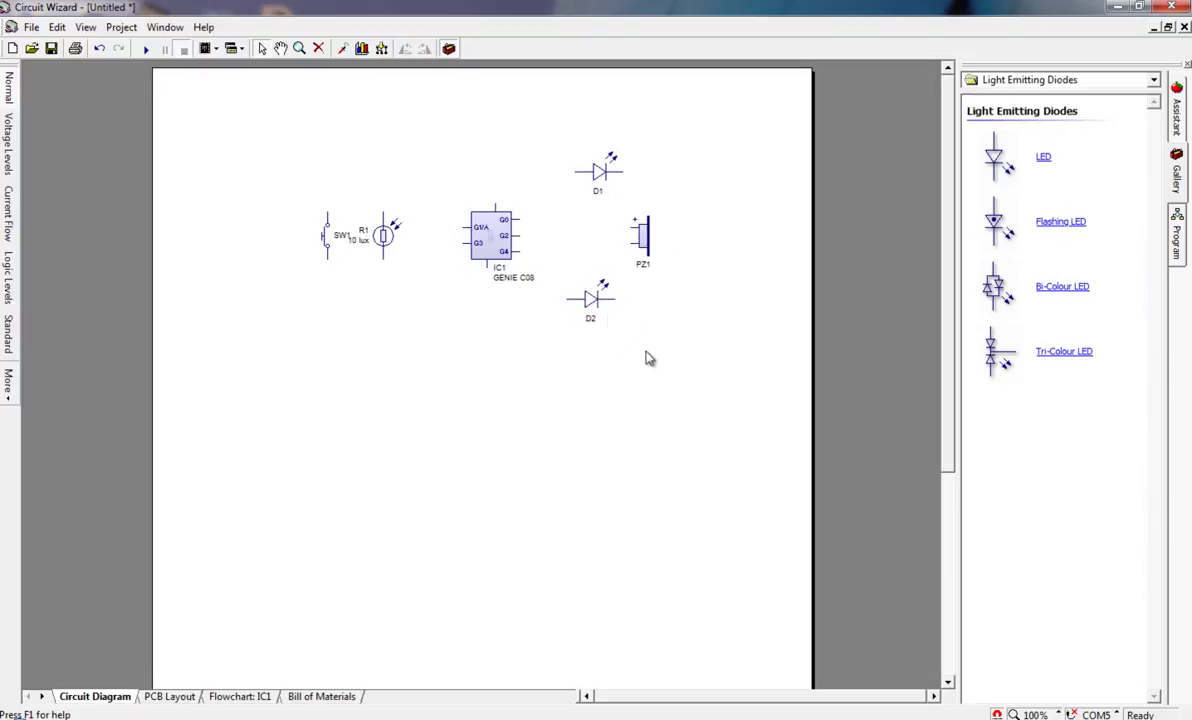
click(560, 312)
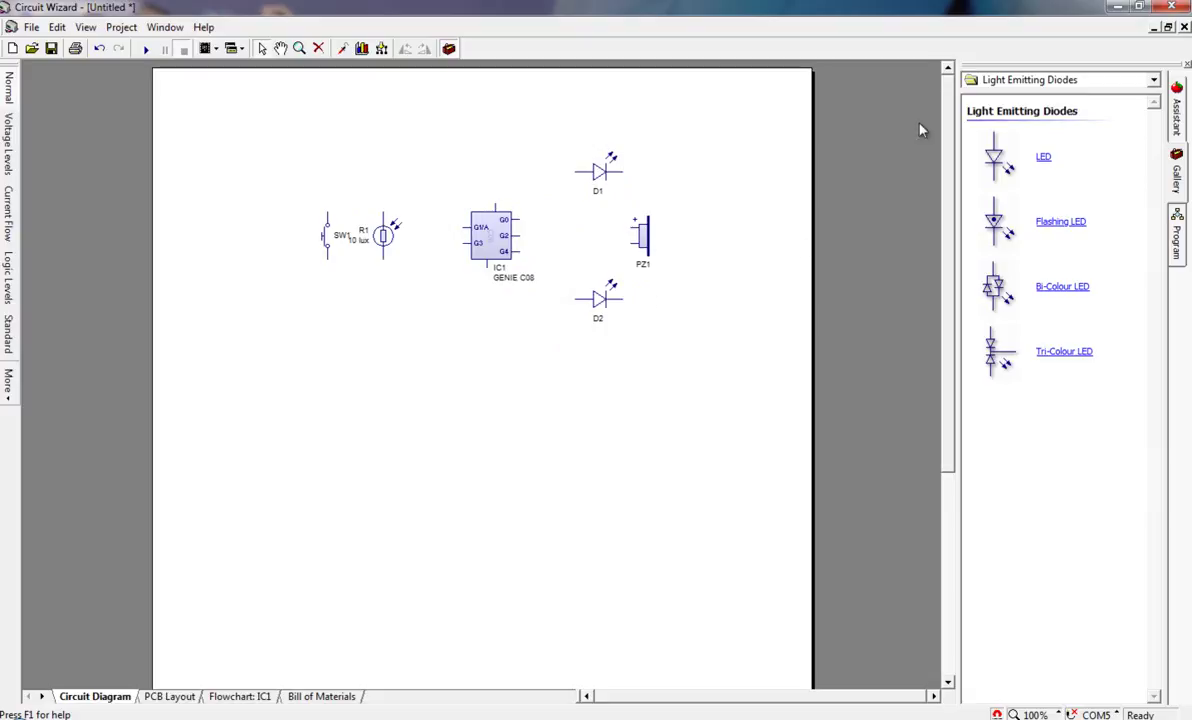
click(1100, 80)
- Place a 9V battery B1 from Power Supplies at the left of the diagram
click(1150, 80)
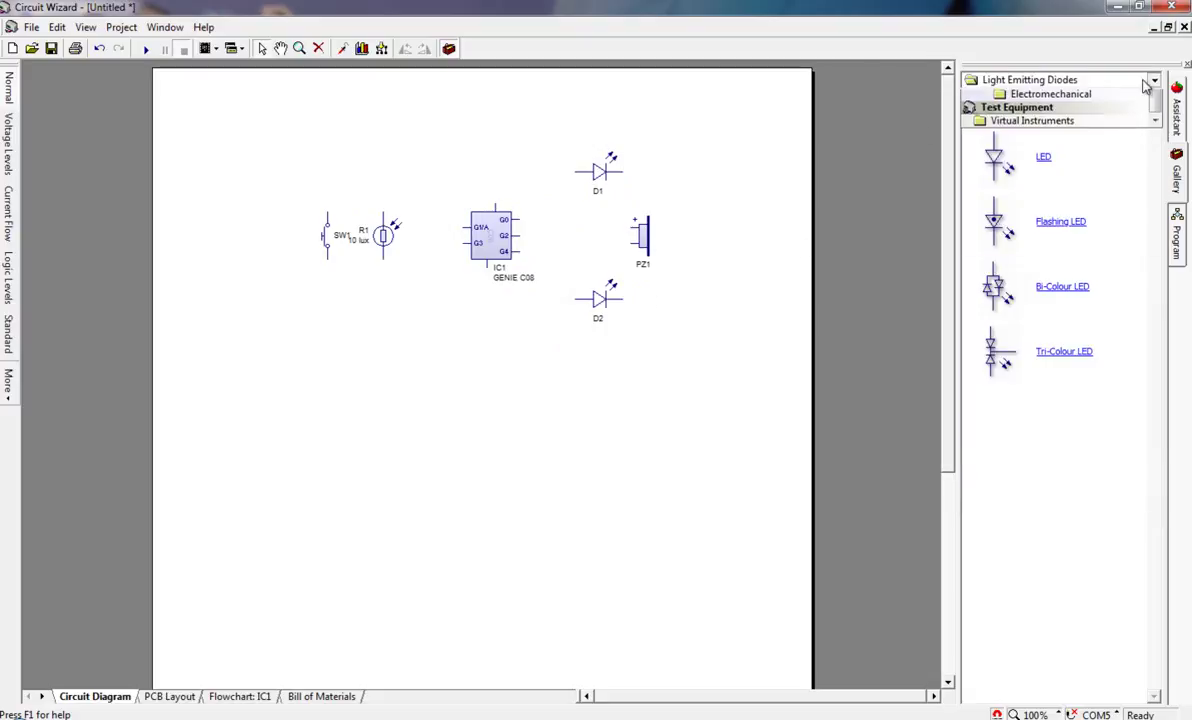
scroll(1050, 150, up, 5)
scroll(1050, 150, up, 3)
click(1035, 112)
mouse_move(985, 152)
mouse_down()
mouse_move(428, 304)
mouse_move(237, 253)
mouse_up()
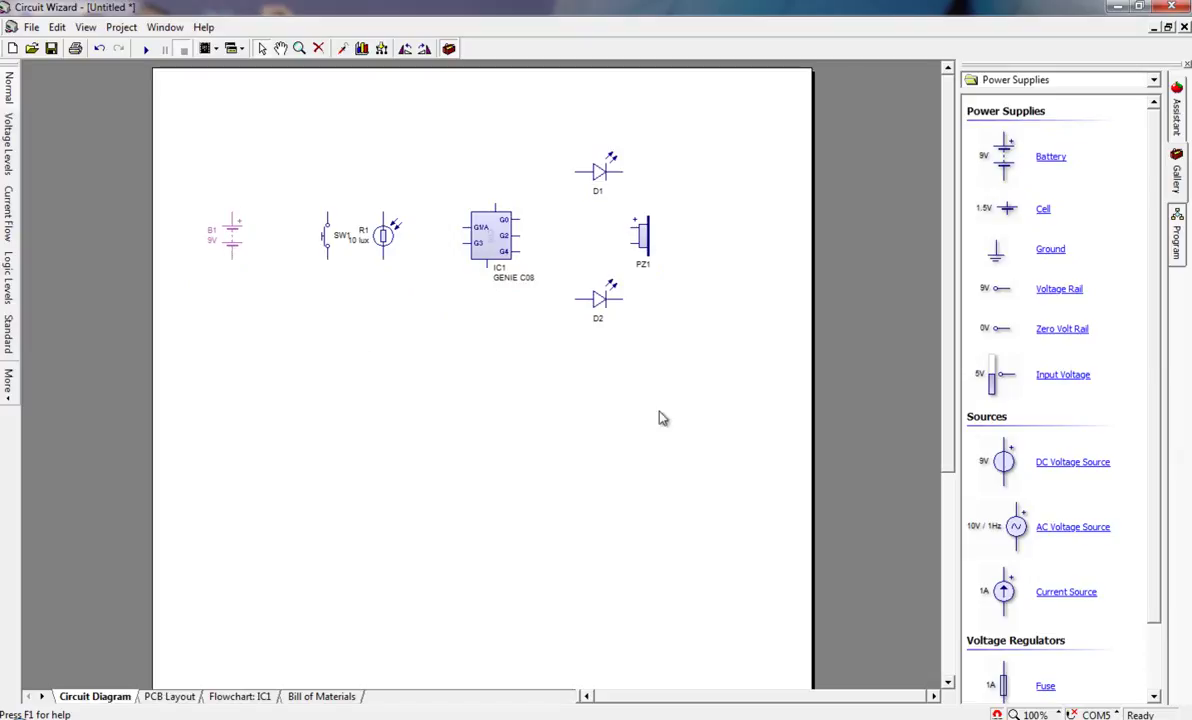
- Add a 7805 voltage regulator RG1 just above battery B1
drag(1155, 505, 1157, 567)
drag(1072, 672, 313, 138)
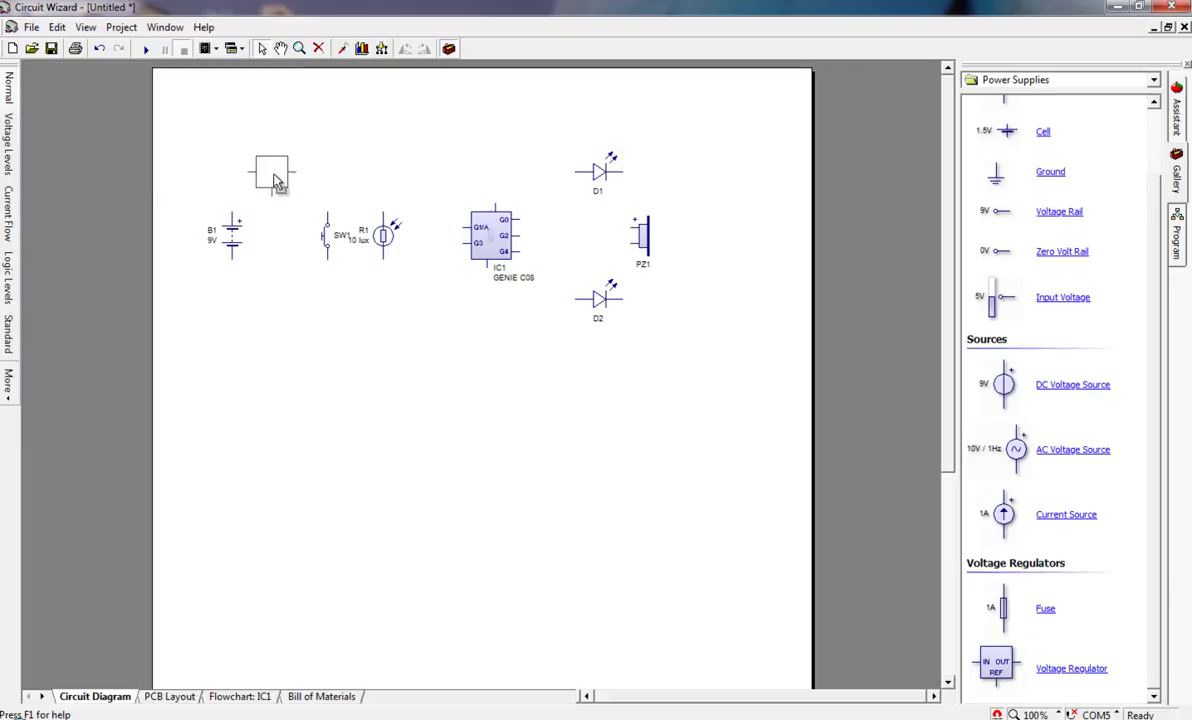
drag(313, 138, 265, 175)
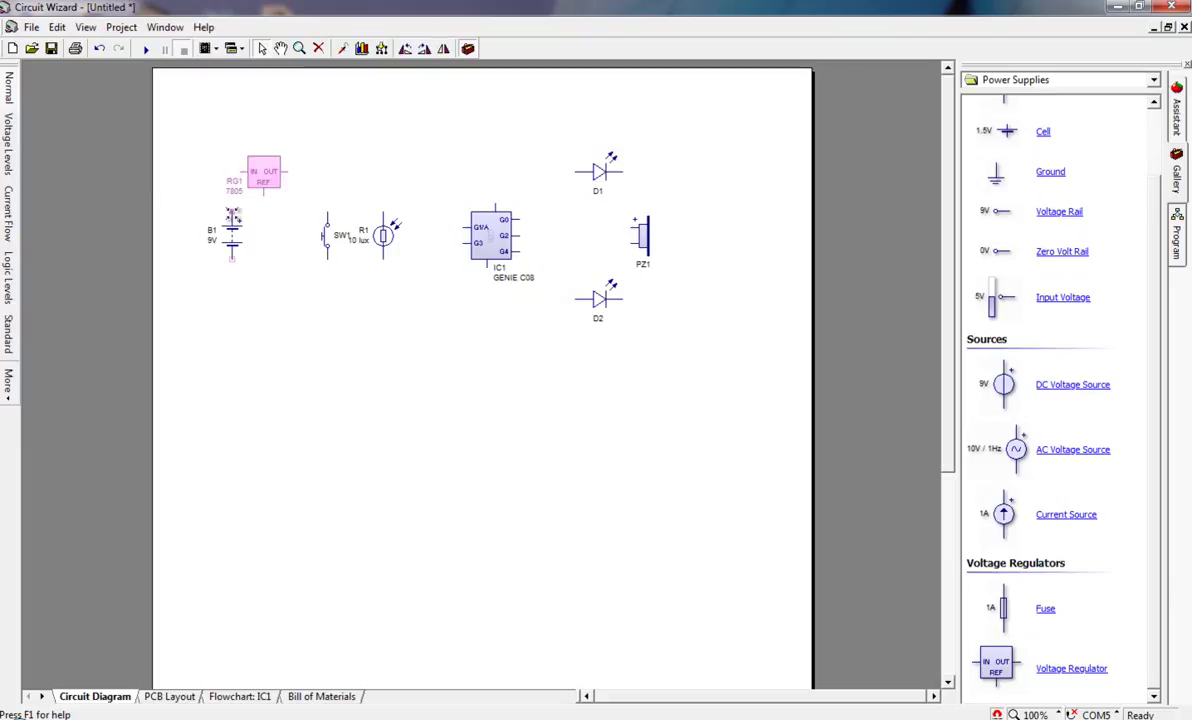
click(238, 172)
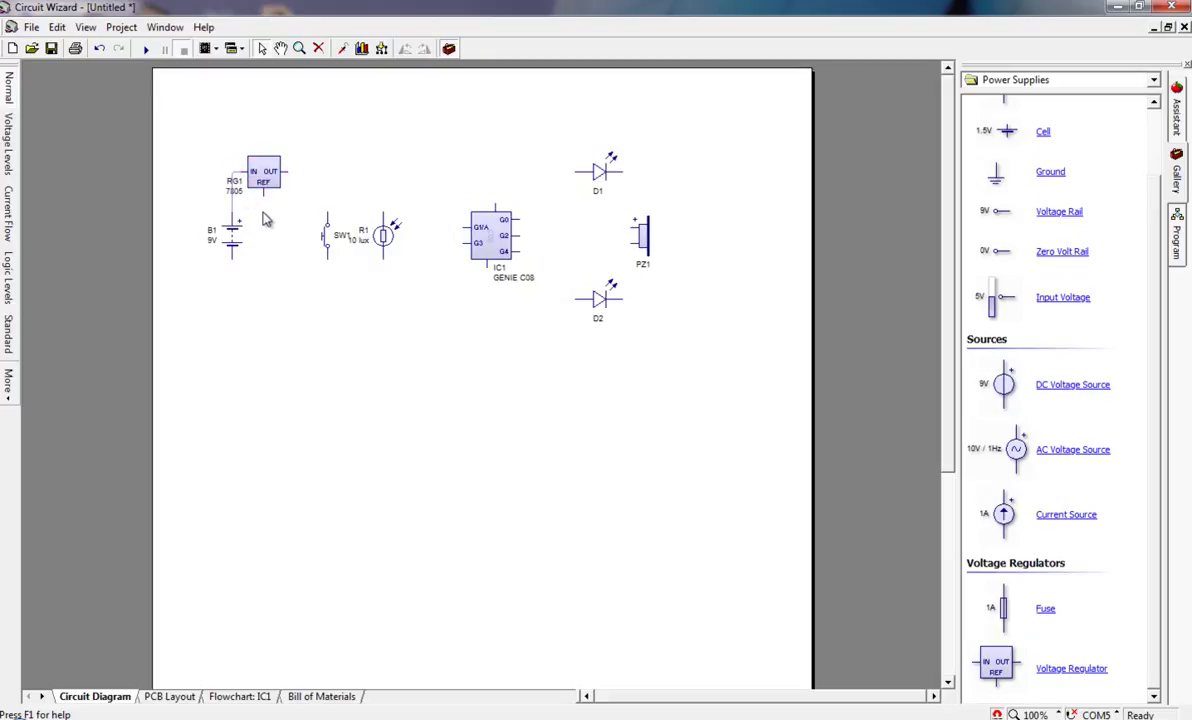
- Wire RG1's REF pin down to battery B1's negative terminal
click(264, 195)
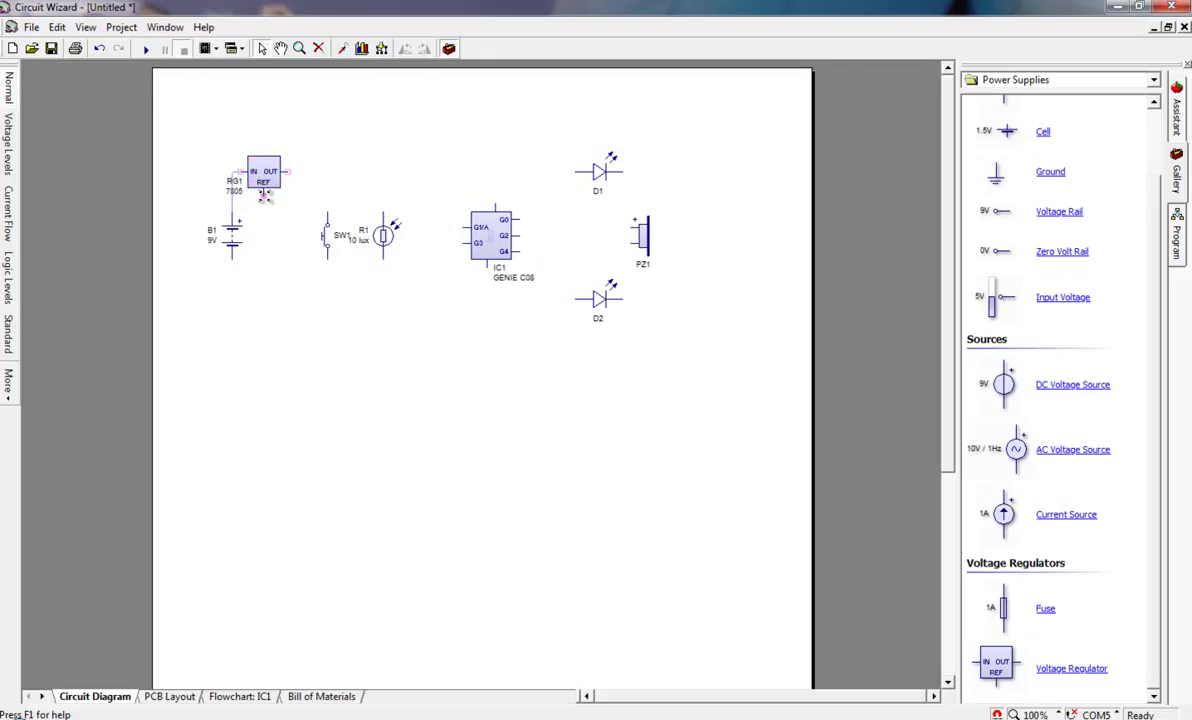
click(232, 257)
right_click(237, 291)
key(Escape)
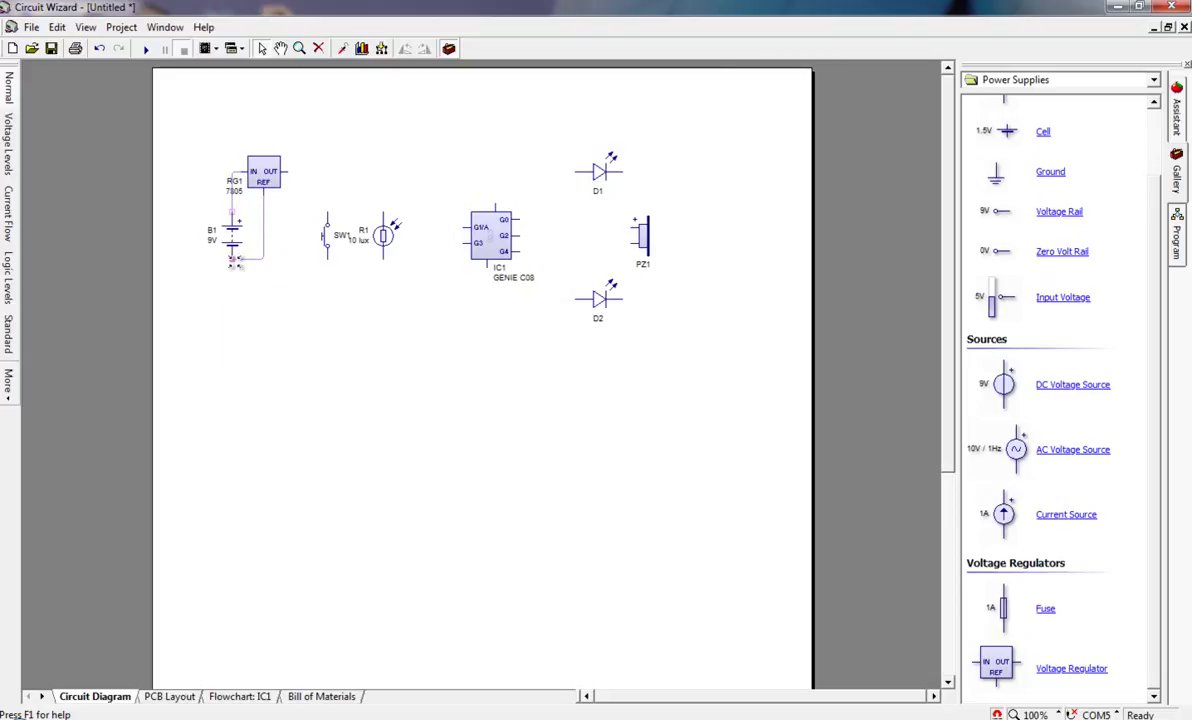
- Wire RG1's OUT to IC1's supply pin and IC1's ground to B1's negative
click(289, 172)
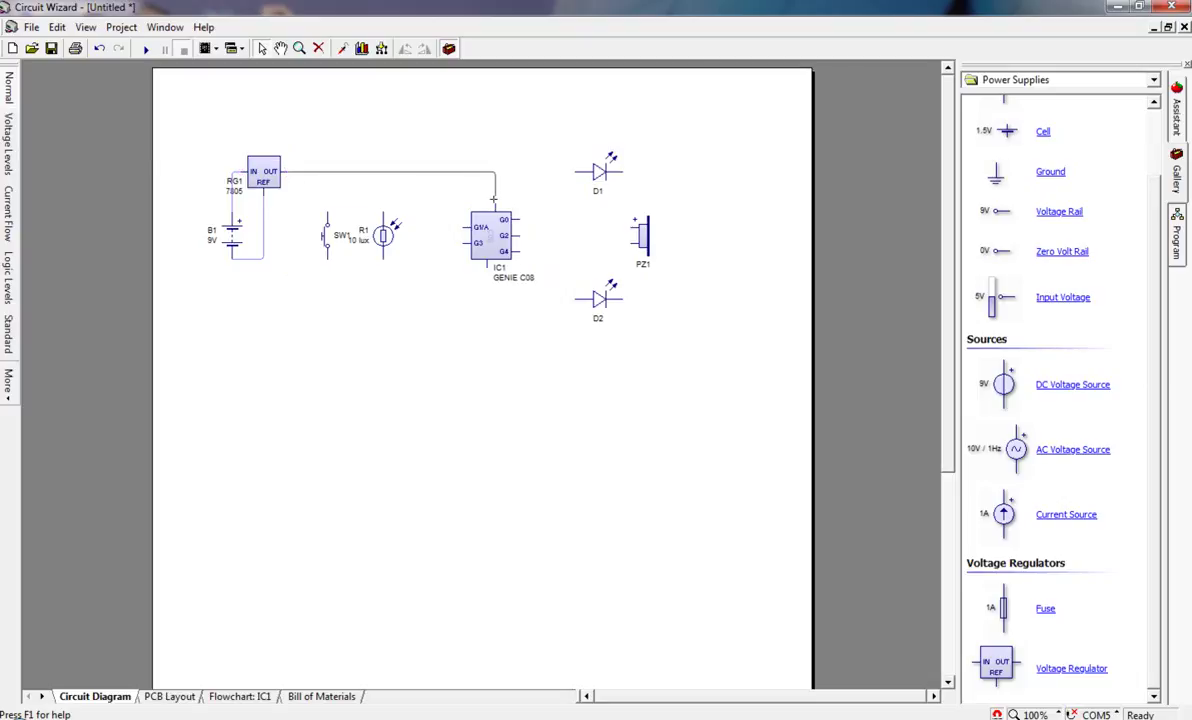
click(494, 207)
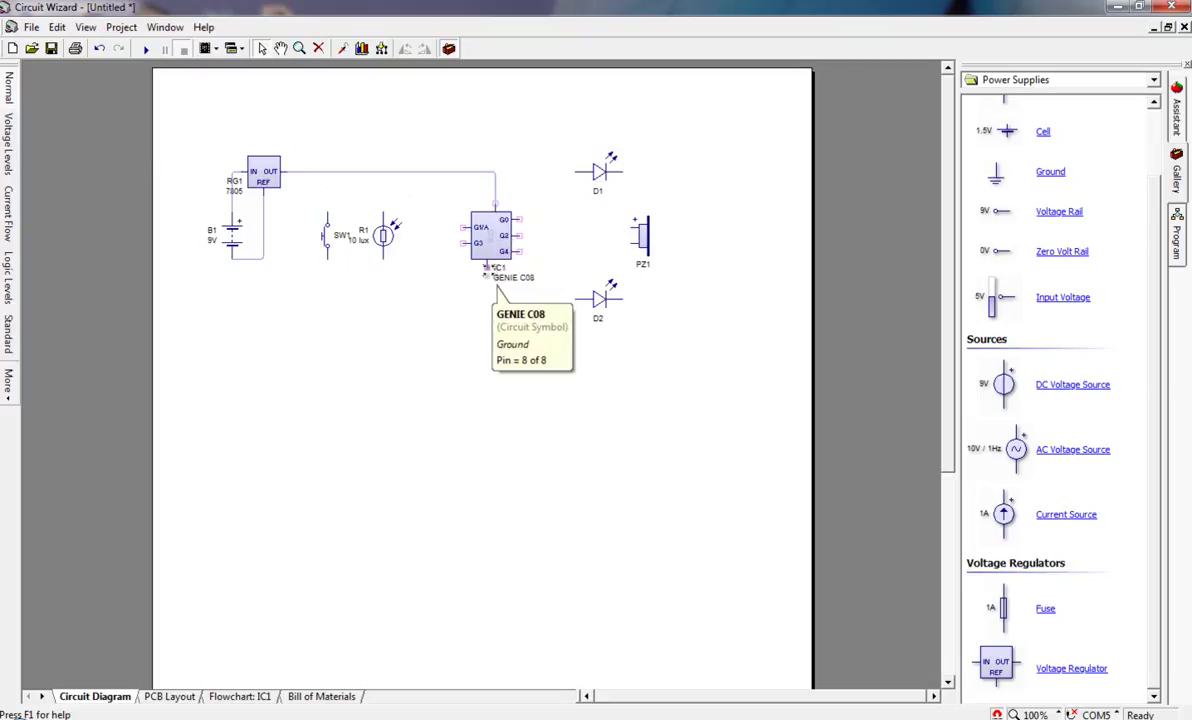
drag(487, 271, 251, 330)
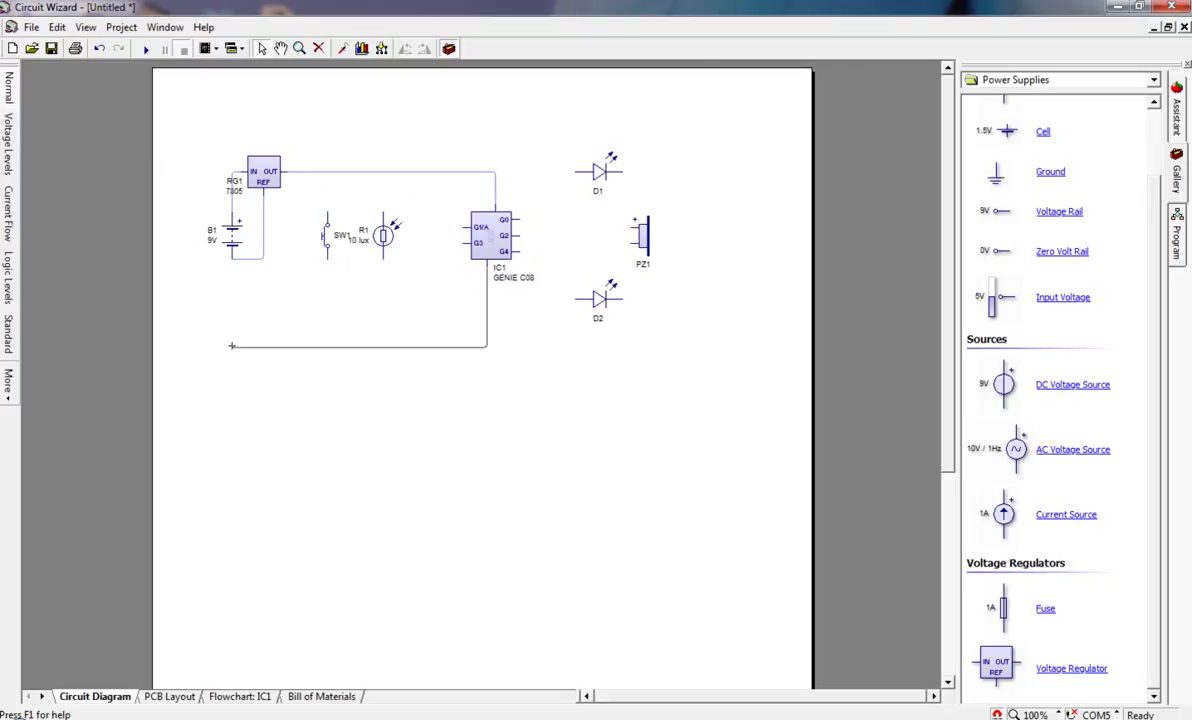
click(232, 348)
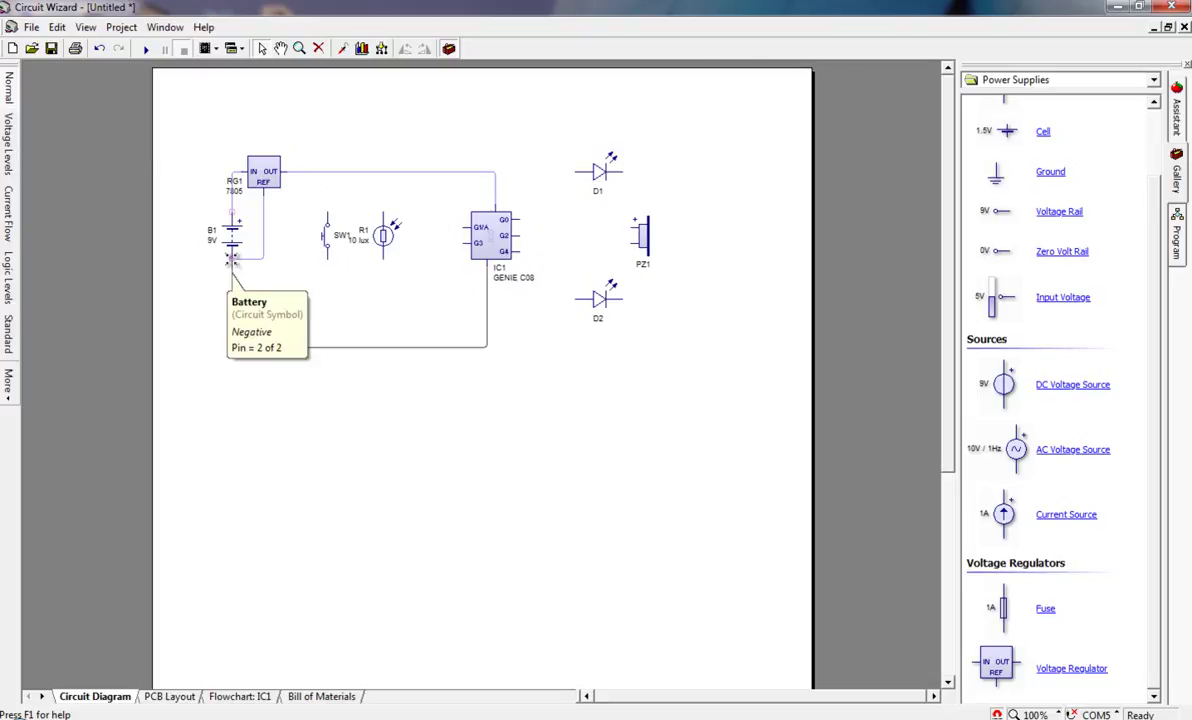
click(232, 258)
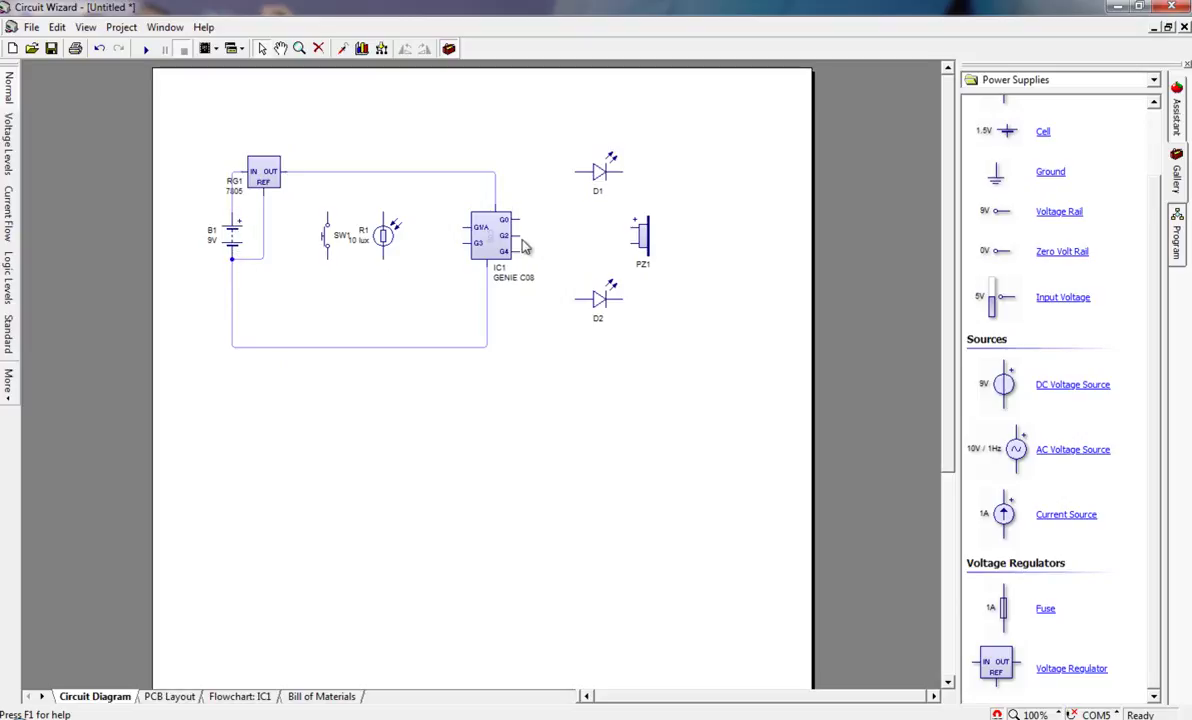
- Place a diode D3 from the Diodes gallery and rotate it half a turn
click(1002, 80)
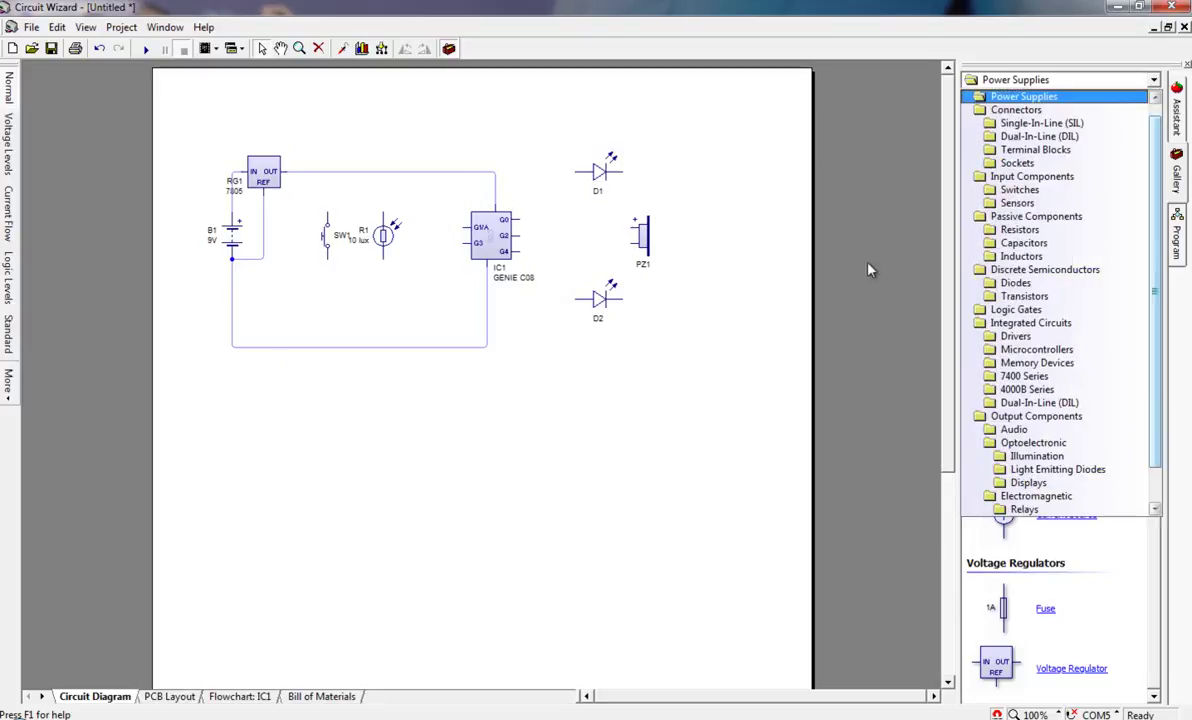
click(1018, 285)
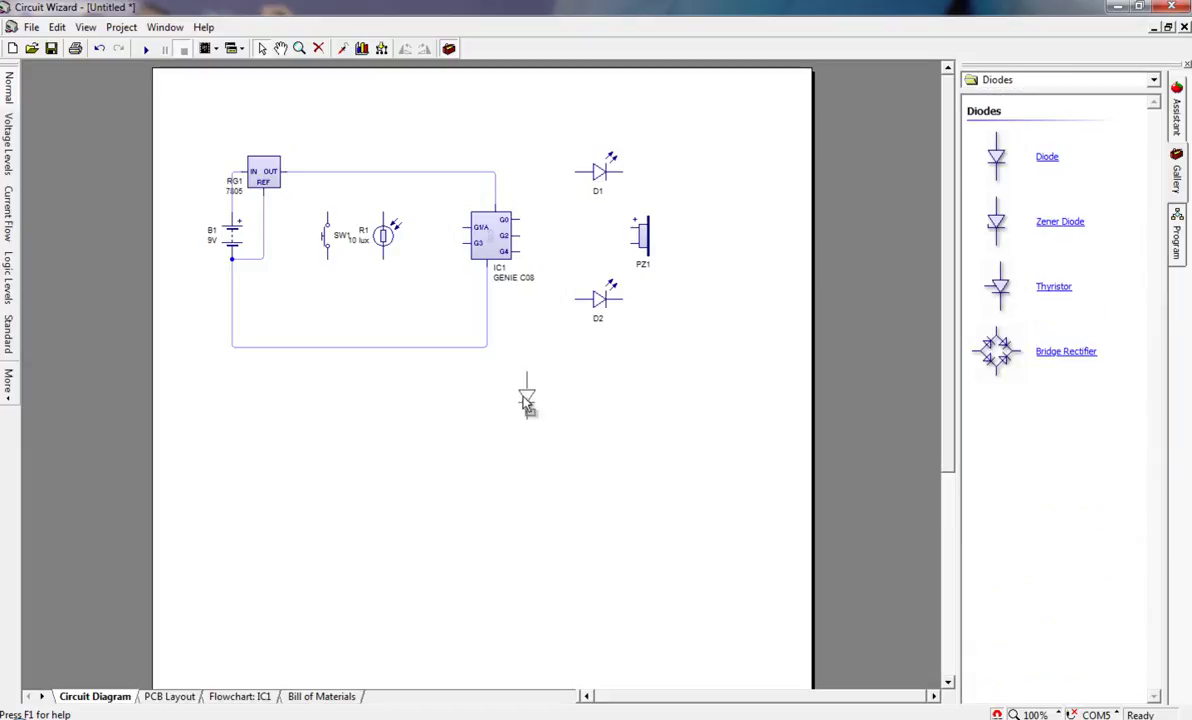
drag(1052, 165, 466, 422)
click(425, 48)
click(425, 48)
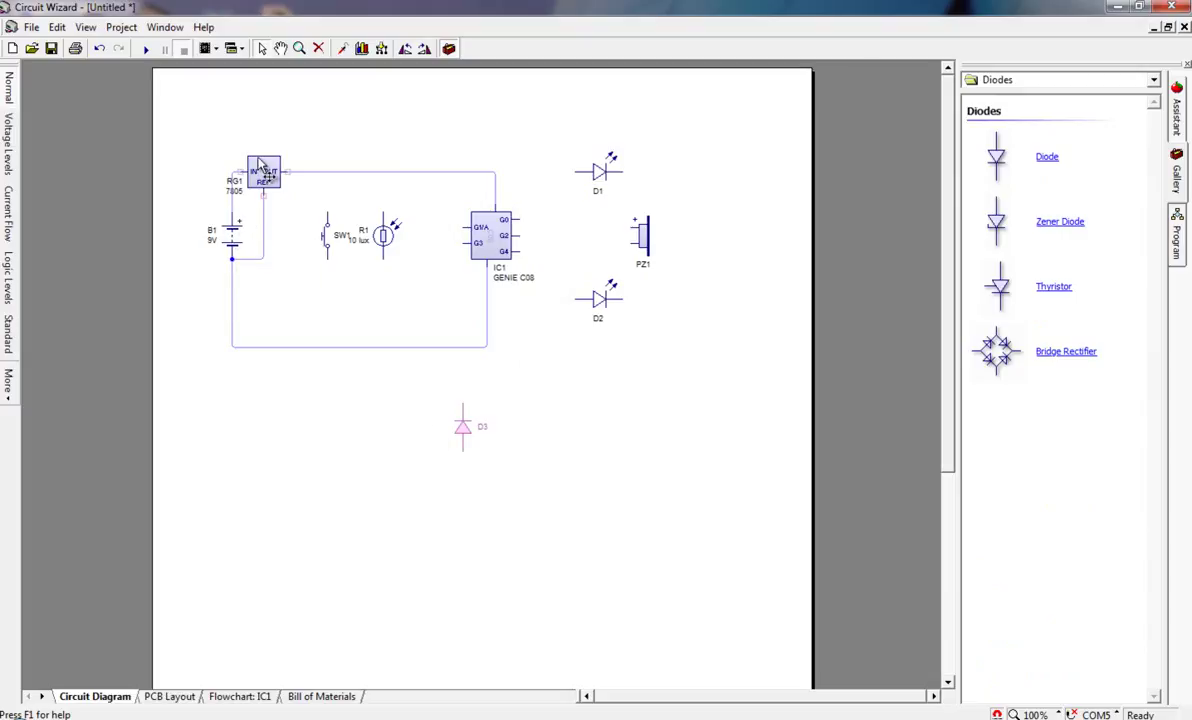
click(238, 195)
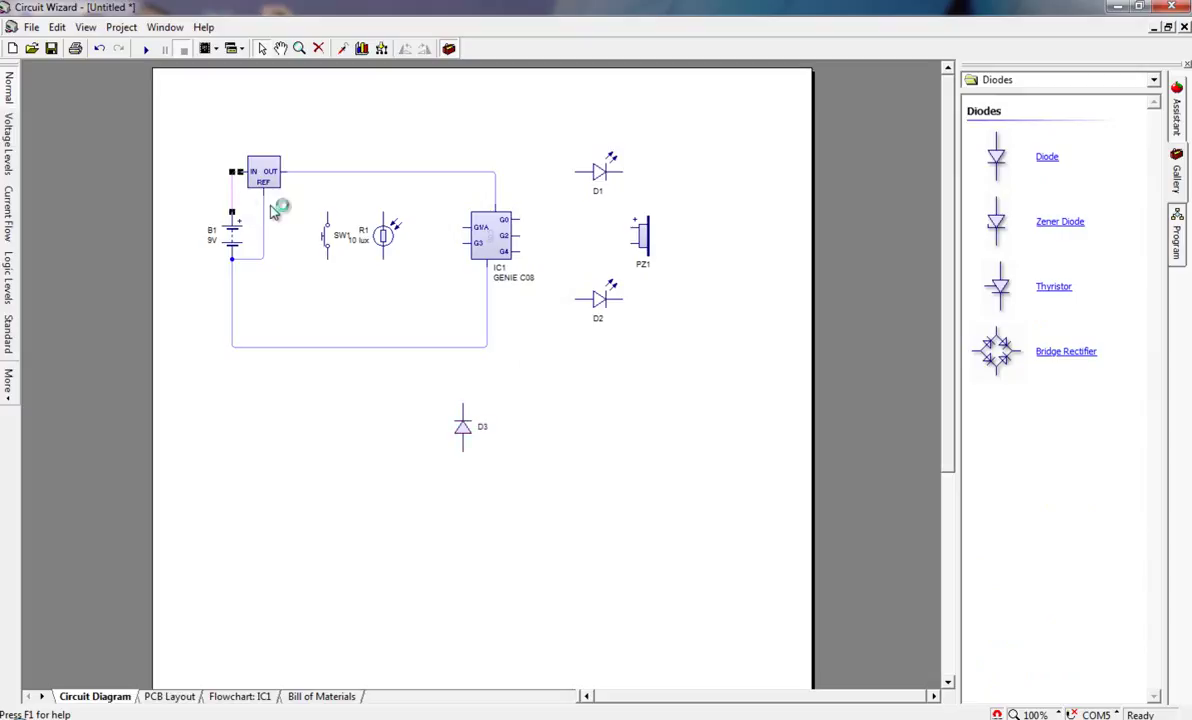
- Flip D3 upward onto the wire above B1 and realign regulator RG1 with it
drag(475, 456, 381, 425)
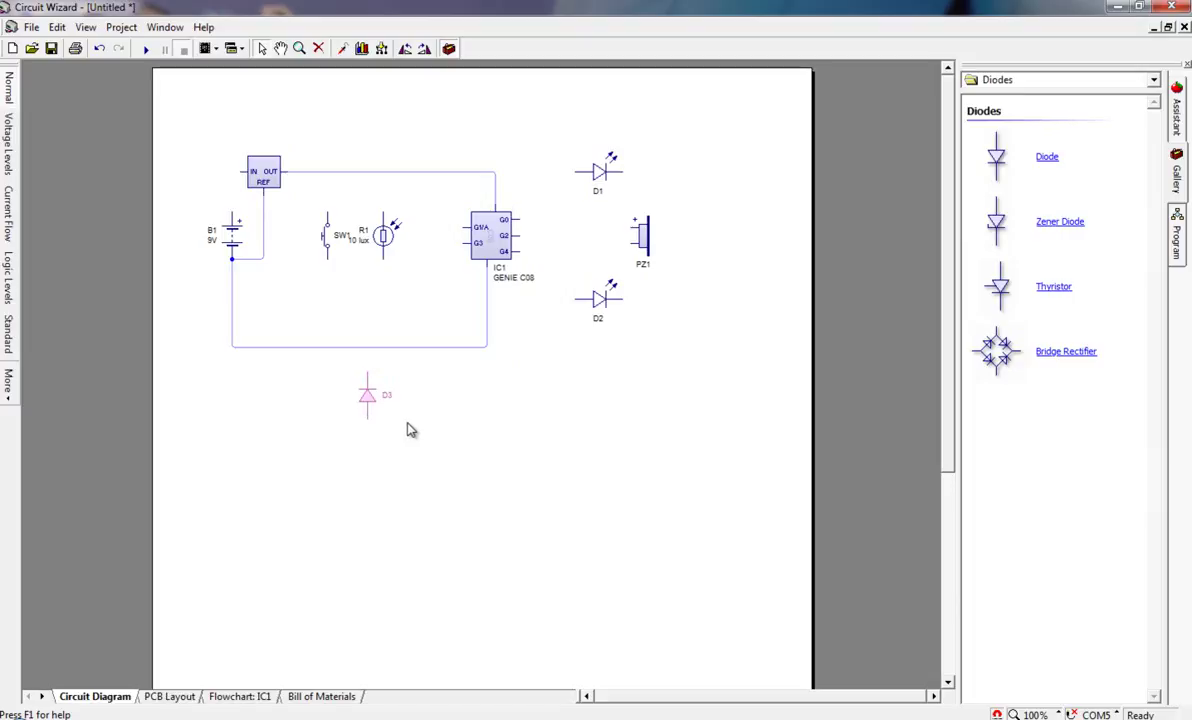
mouse_move(355, 385)
mouse_down()
mouse_move(205, 158)
mouse_move(279, 177)
mouse_up()
key(ctrl+r)
drag(230, 178, 245, 191)
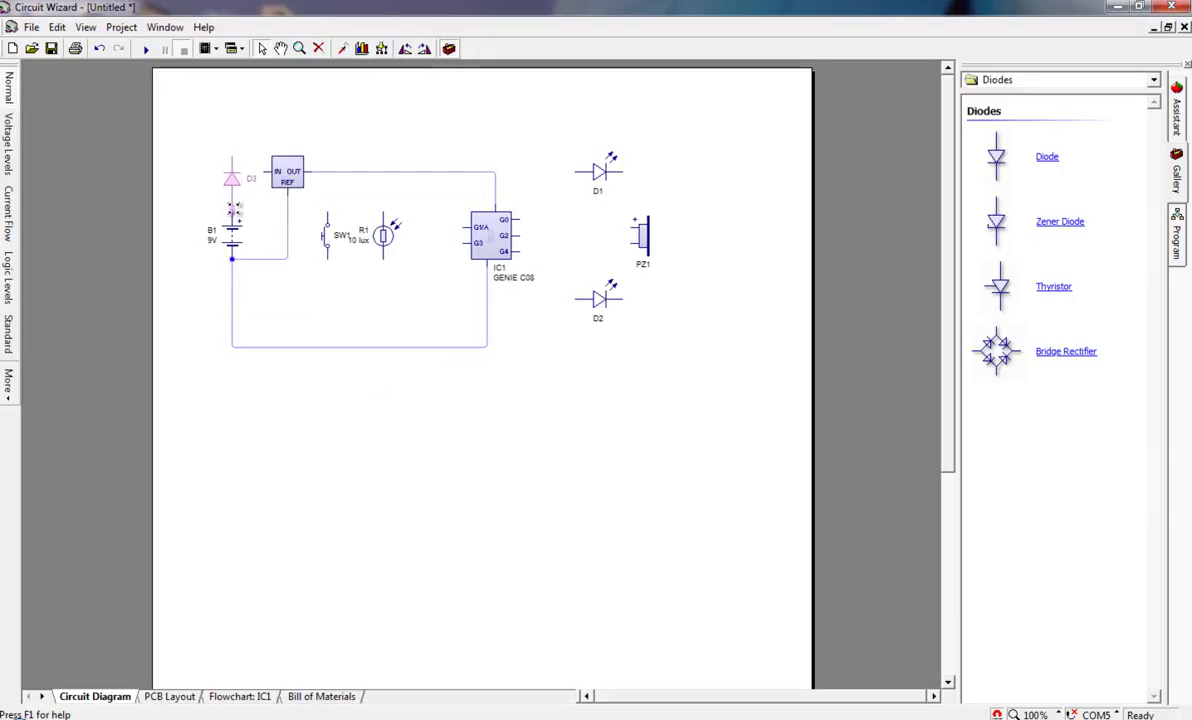
drag(287, 178, 271, 156)
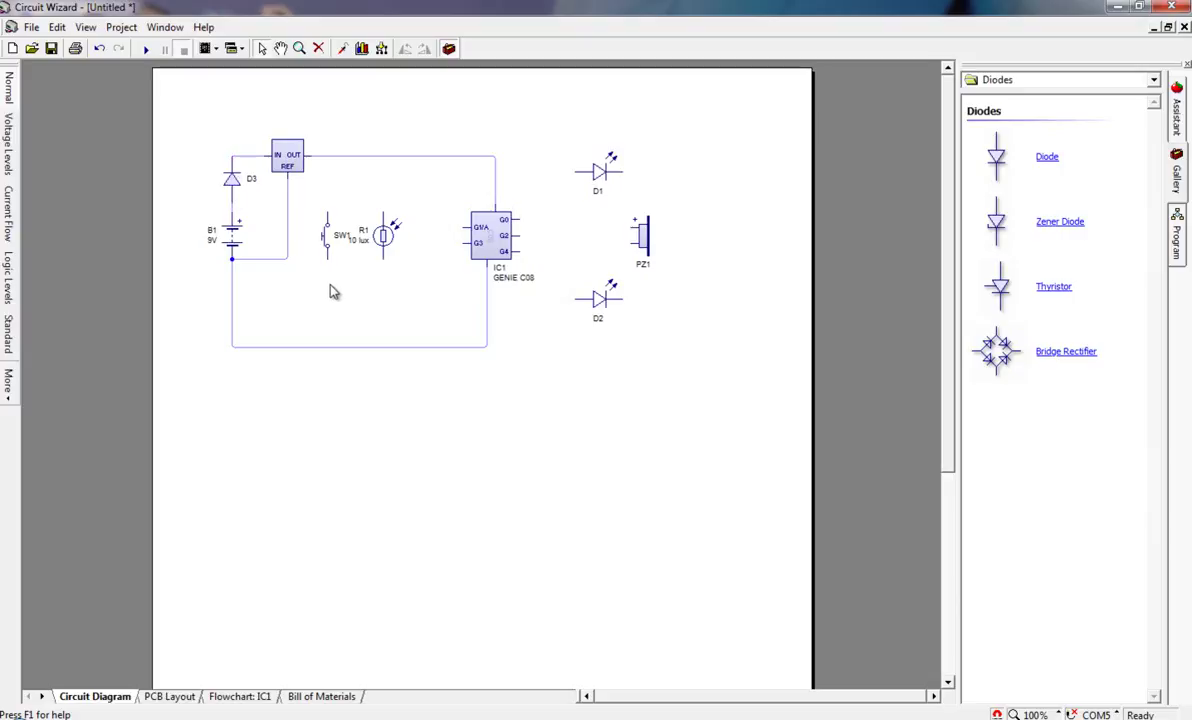
- Move R1 up-right, shift SW1 aside, and tie R1's top lead to the supply wire
drag(388, 245, 425, 195)
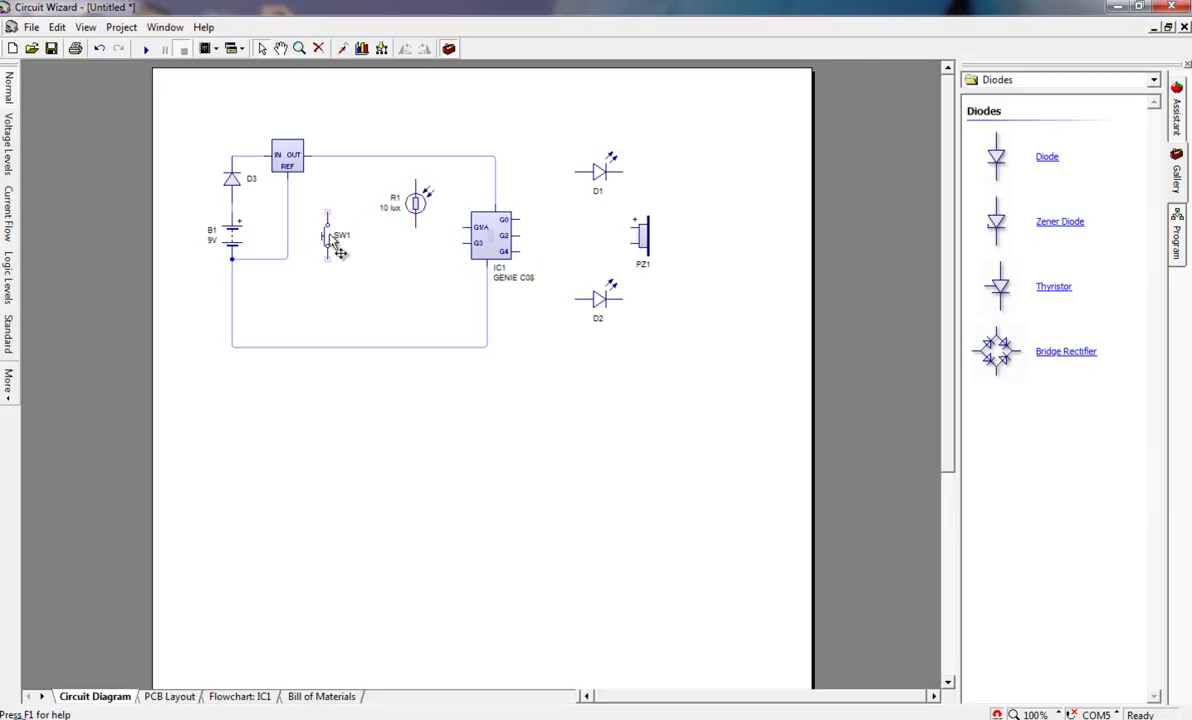
drag(330, 235, 340, 222)
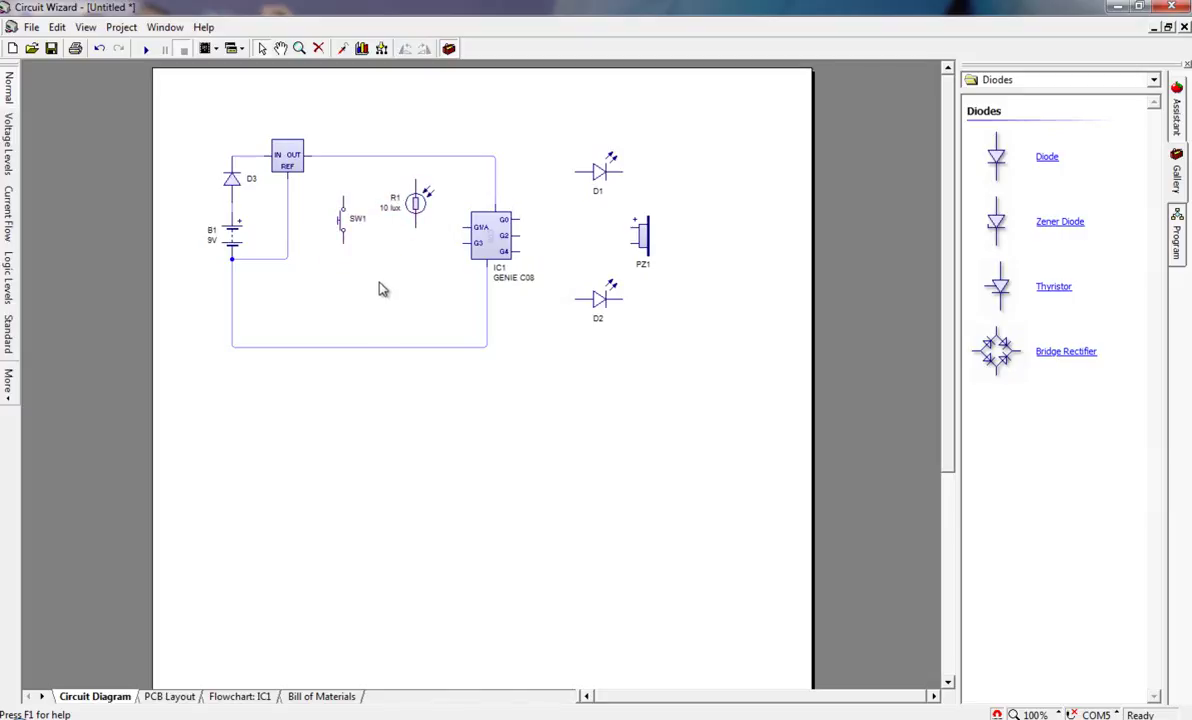
mouse_move(416, 201)
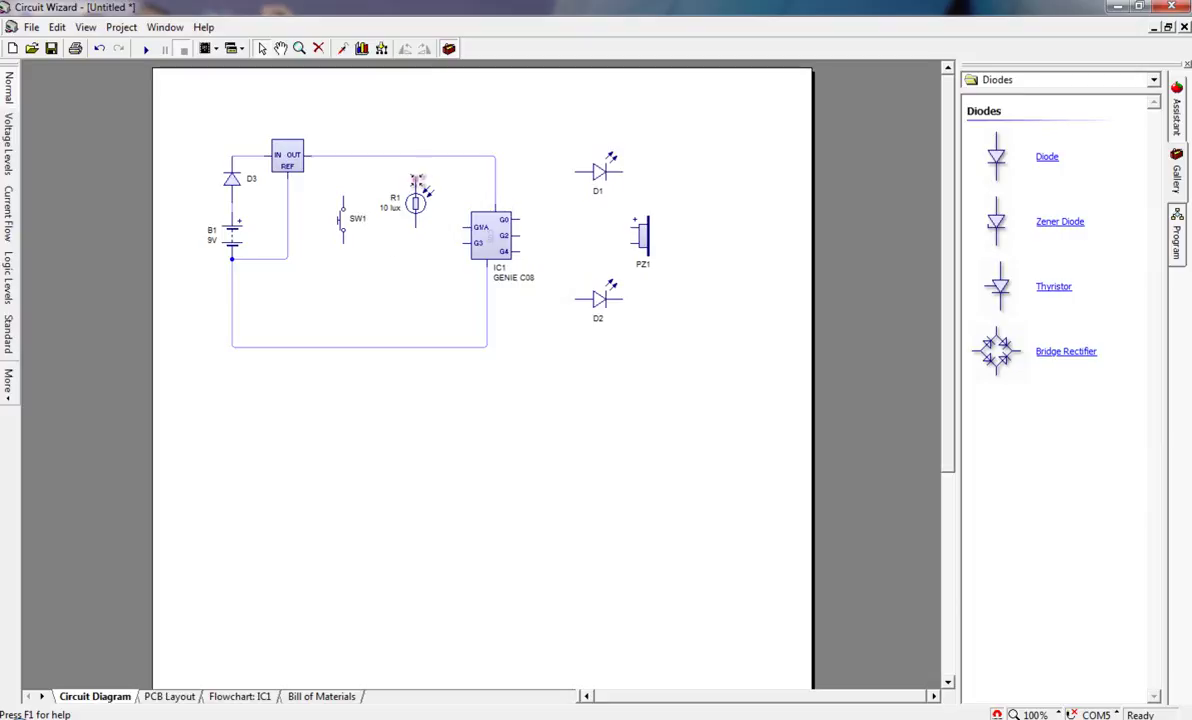
drag(417, 177, 417, 157)
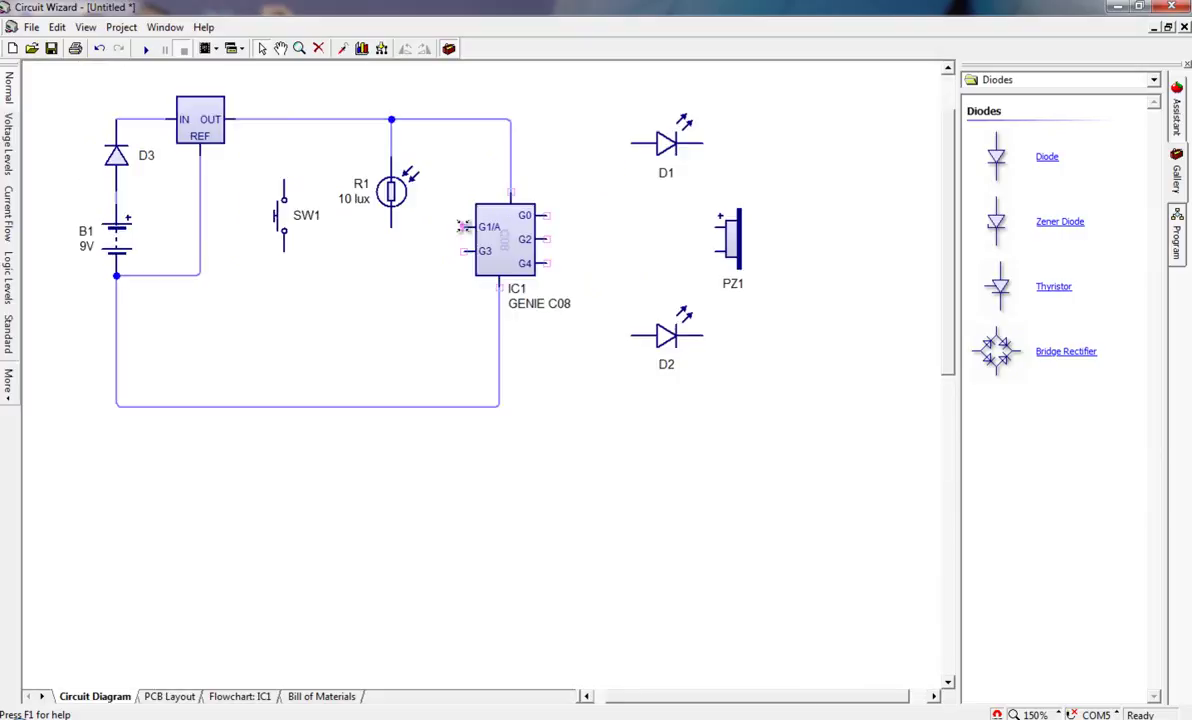
- Wire R1's bottom lead to G1/A, SW1's lower pin to G3, and SW1's top to supply
scroll(460, 225, up, 1)
scroll(428, 170, up, 1)
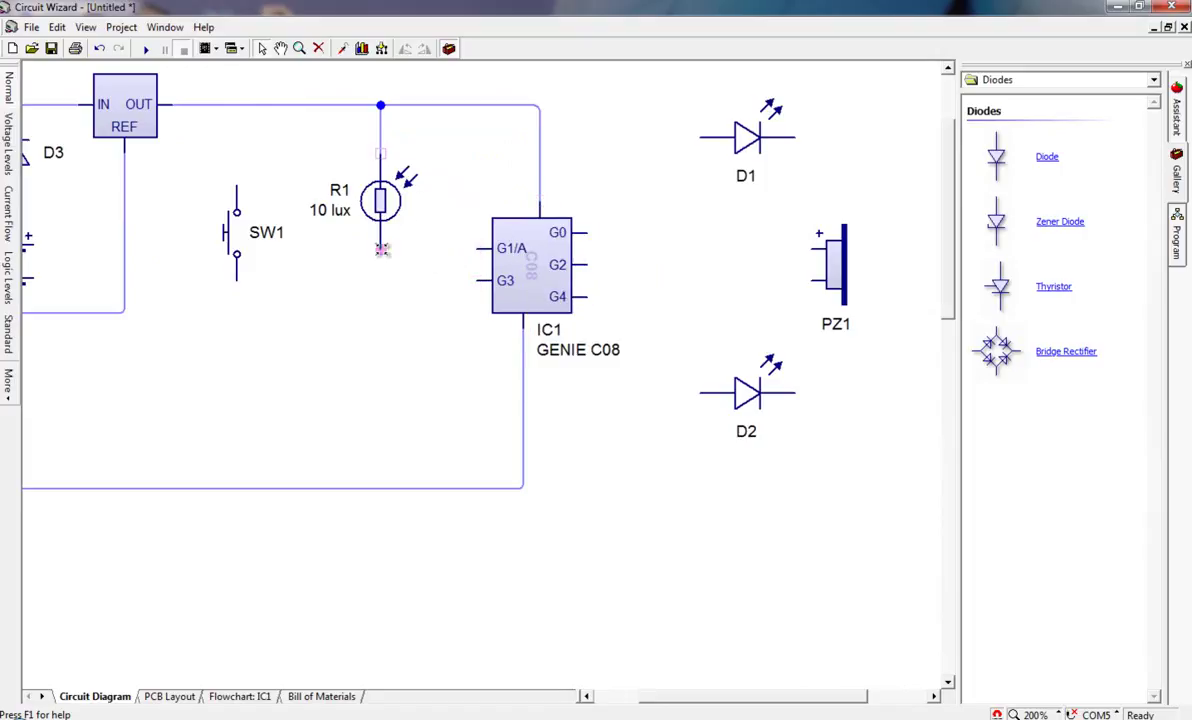
drag(380, 248, 477, 248)
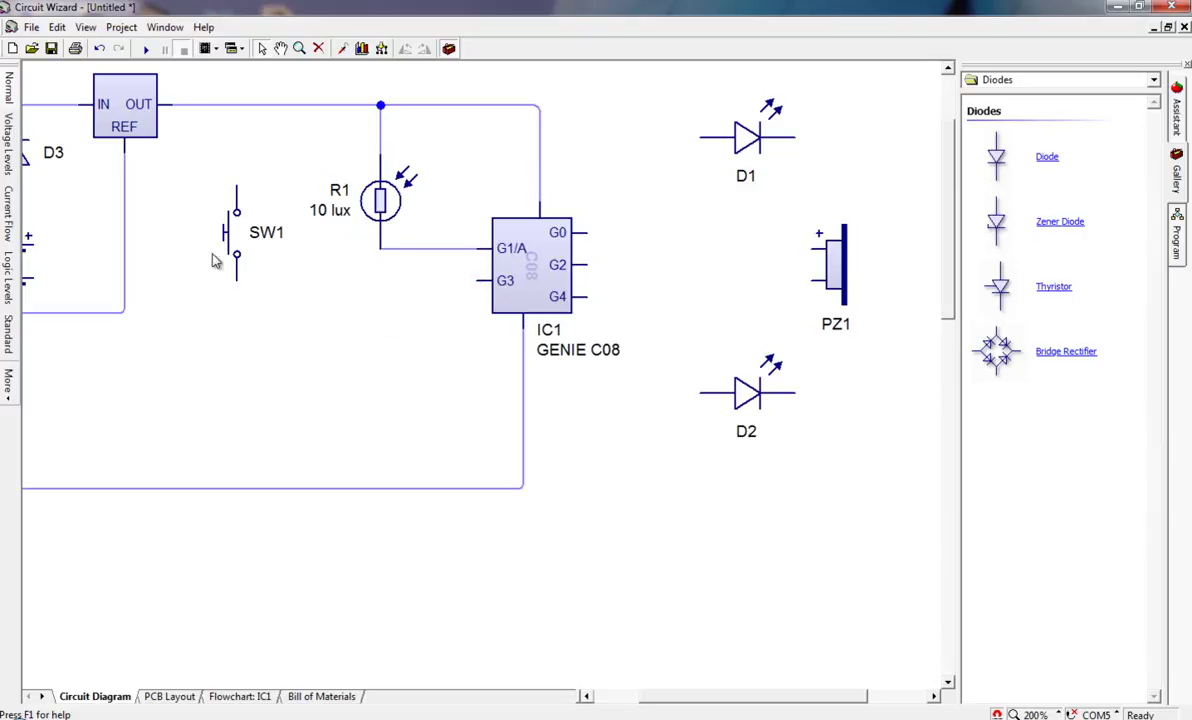
click(232, 230)
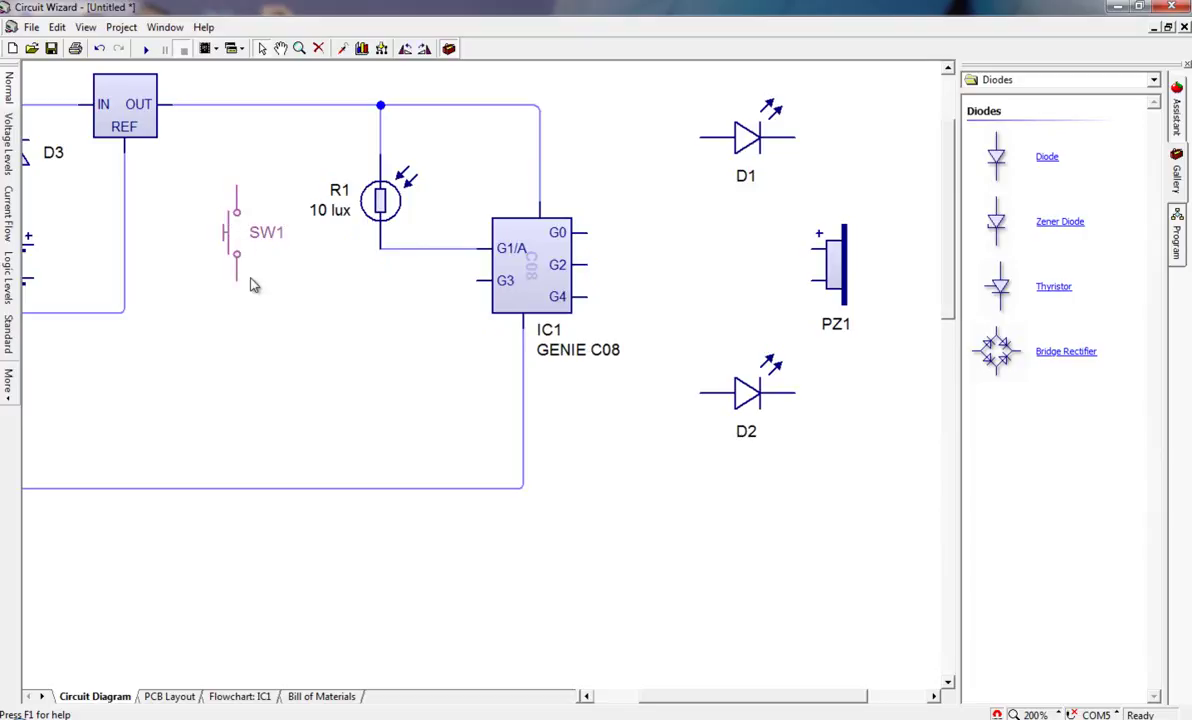
drag(476, 281, 236, 254)
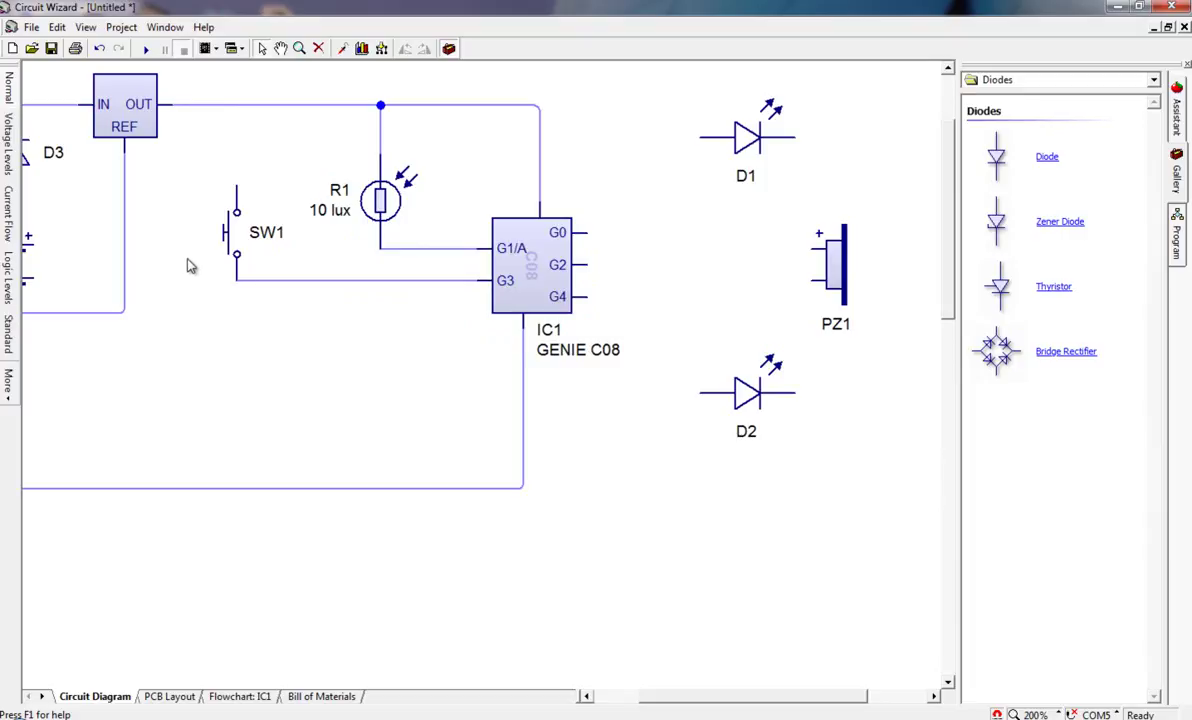
drag(237, 183, 237, 104)
click(236, 232)
- Add 10k resistor R2 below SW1, wired from the SW1 input line to the bottom wire
click(1000, 82)
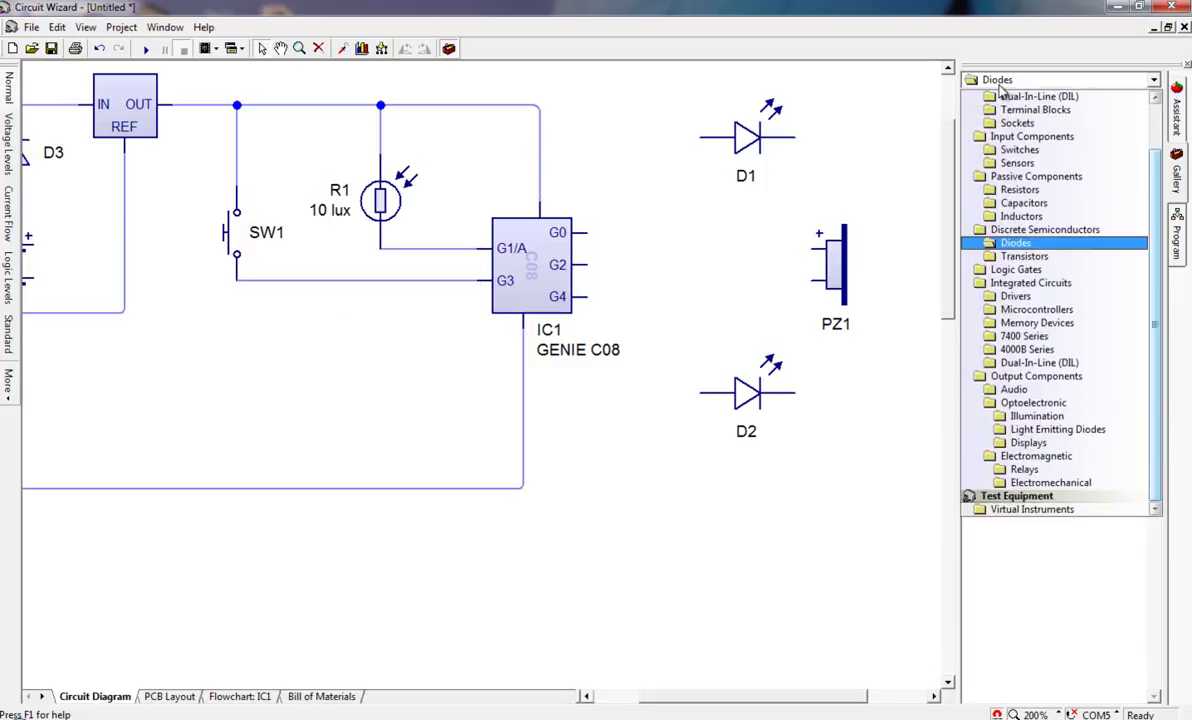
click(1040, 190)
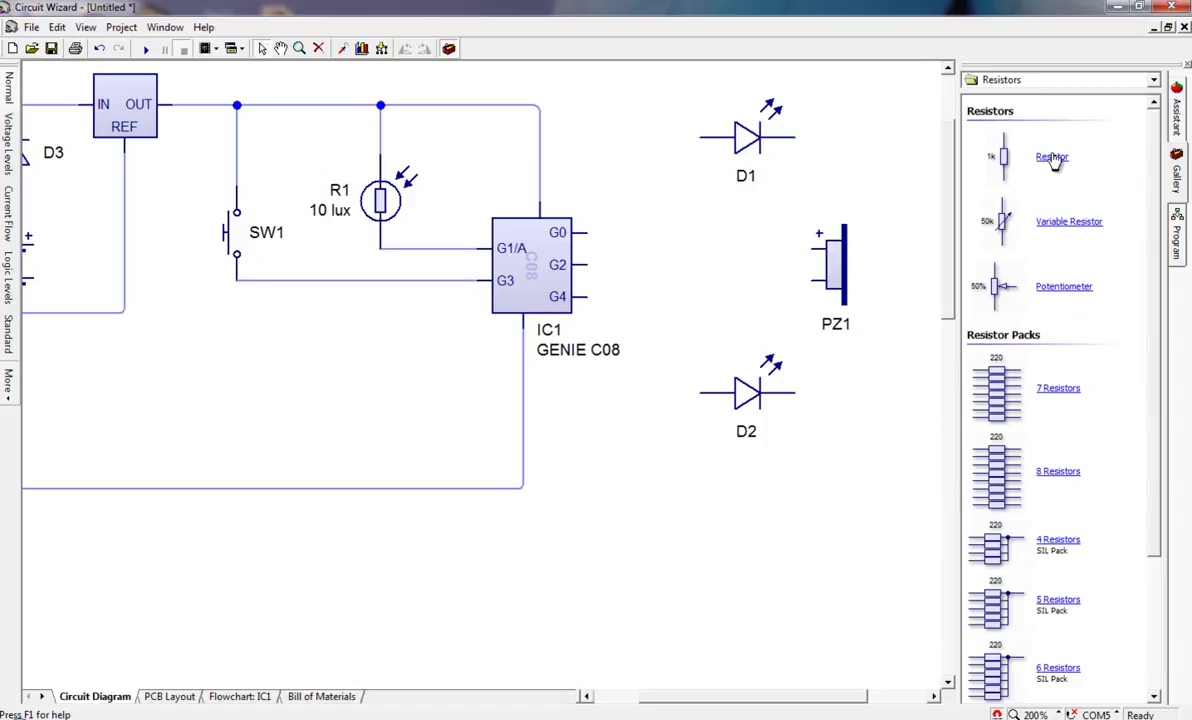
drag(1003, 157, 243, 379)
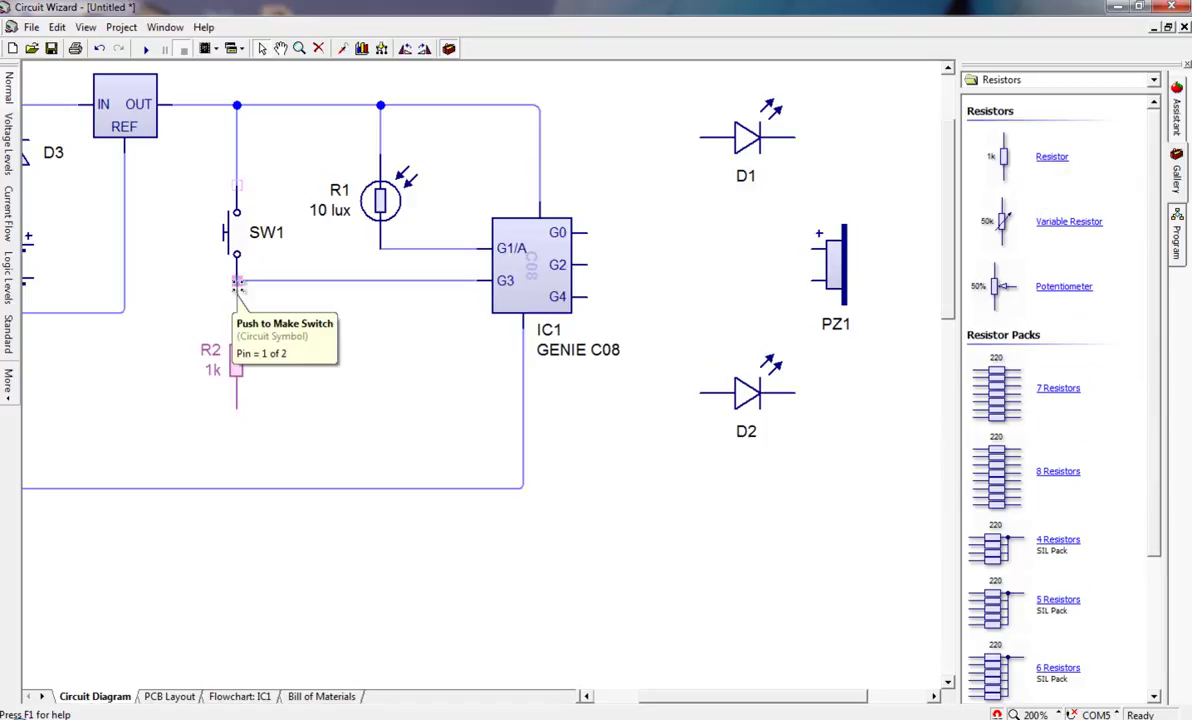
drag(238, 316, 237, 280)
drag(238, 410, 237, 488)
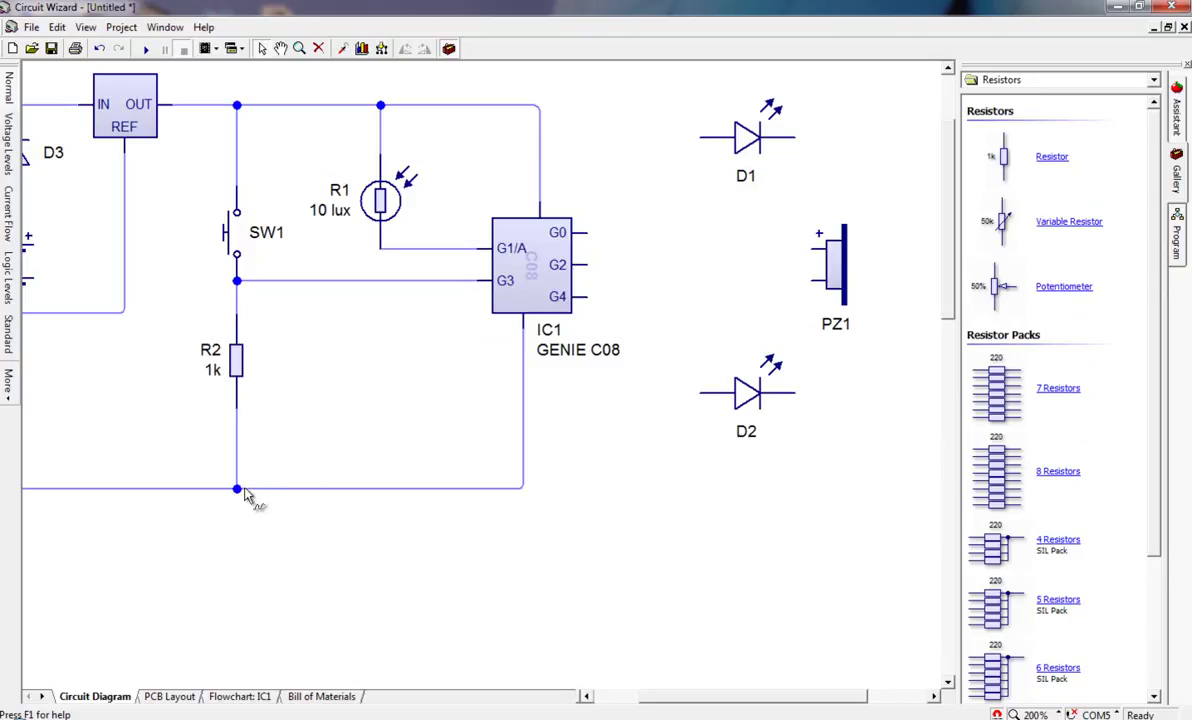
double_click(236, 362)
click(555, 385)
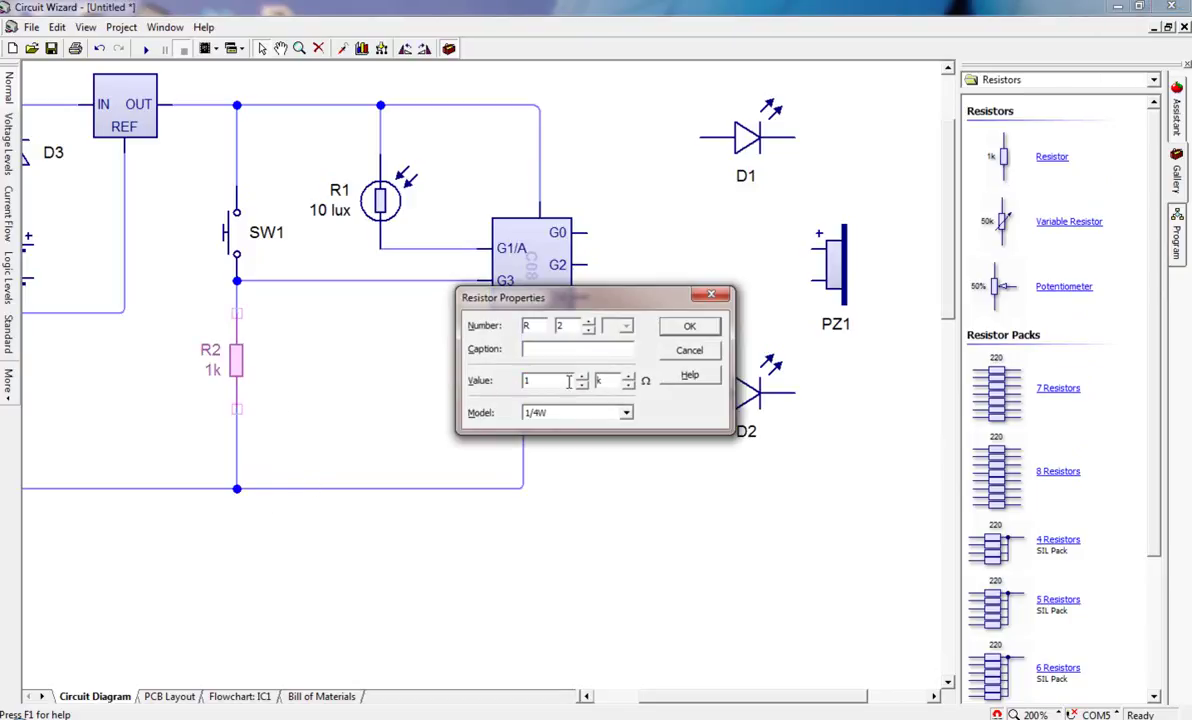
key(Return)
click(404, 399)
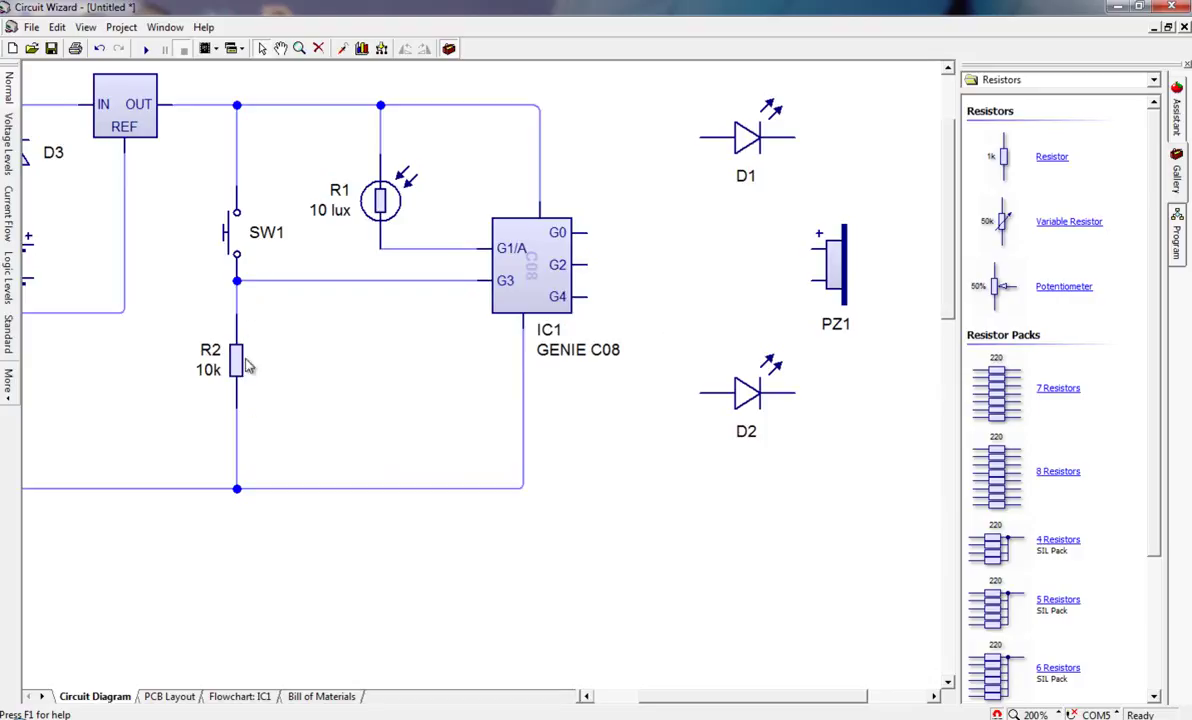
- Add 10k resistor R3 below light sensor R1, wired from R1's lower lead to the bottom wire
drag(716, 707, 670, 707)
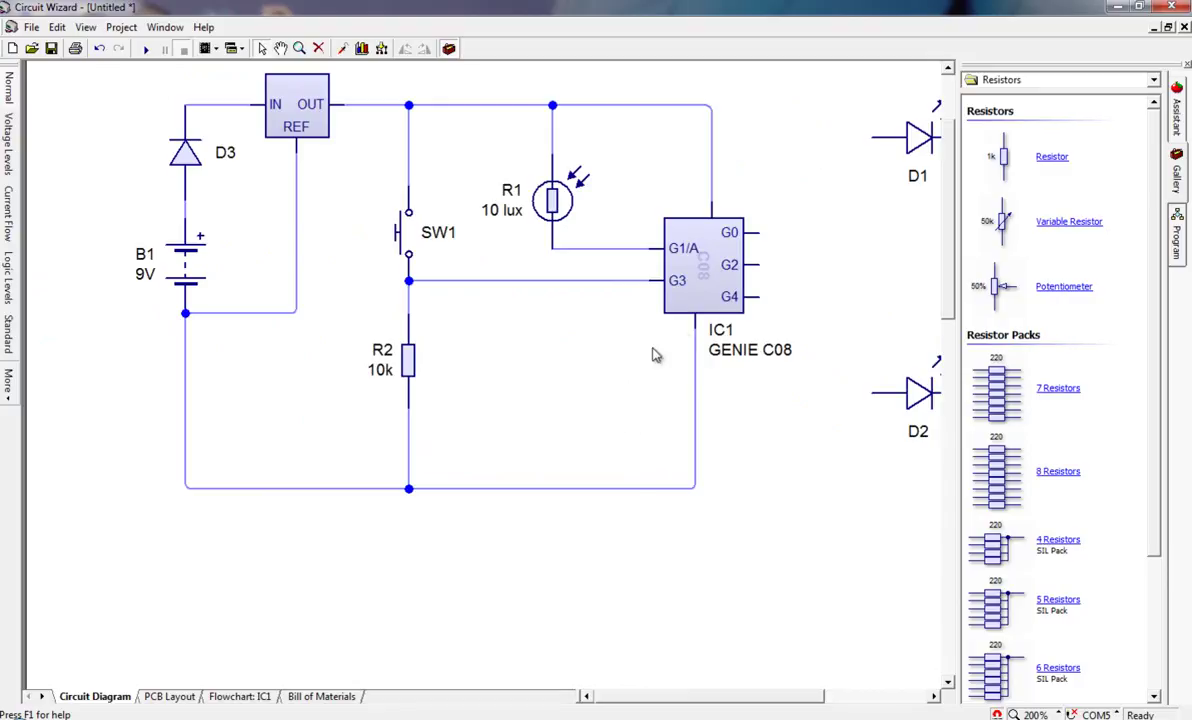
drag(1022, 168, 555, 335)
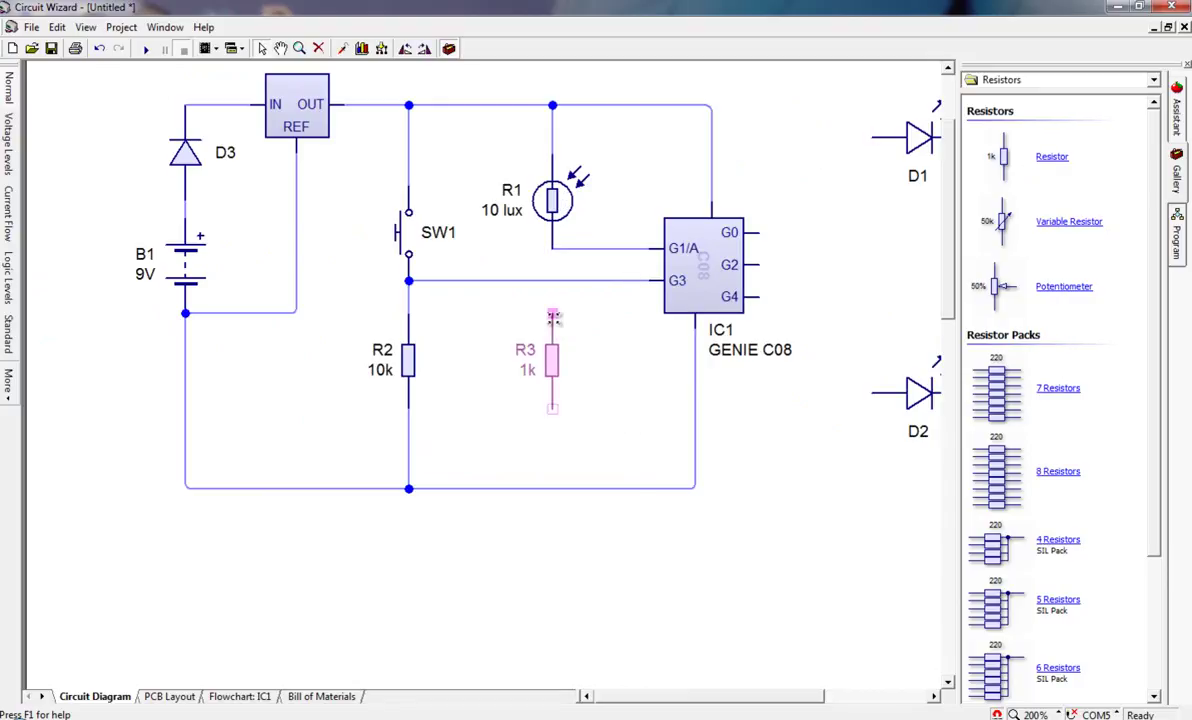
drag(552, 316, 552, 249)
drag(552, 407, 557, 453)
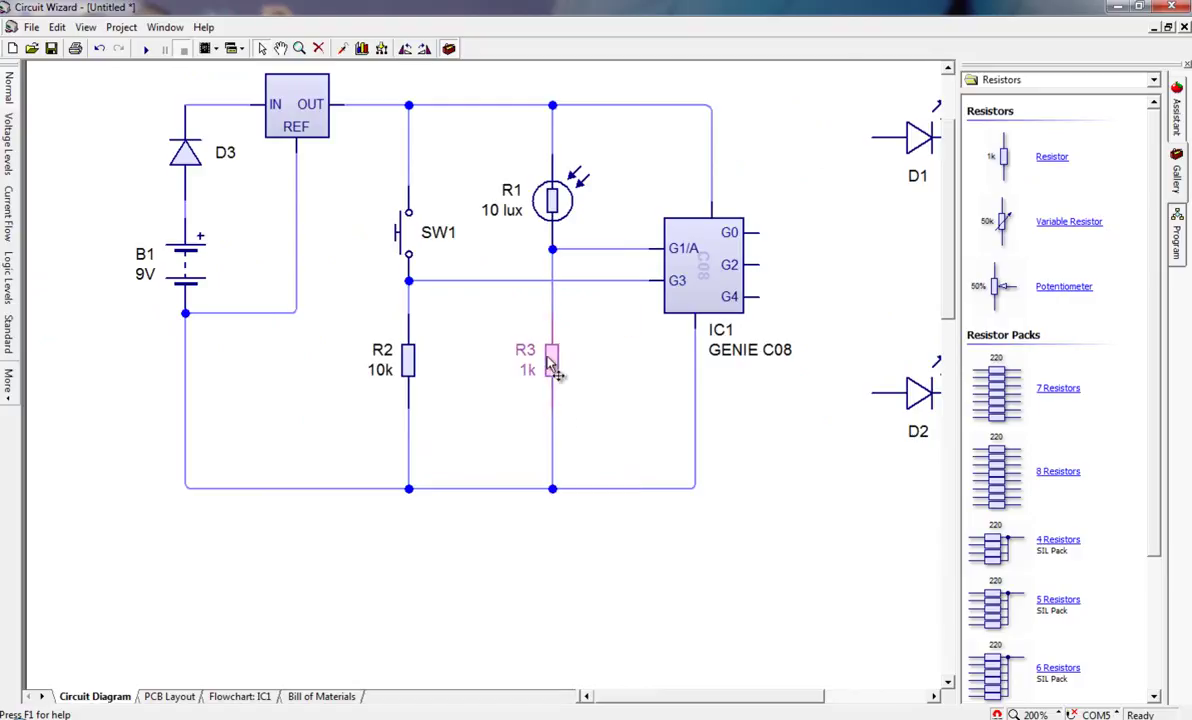
double_click(552, 362)
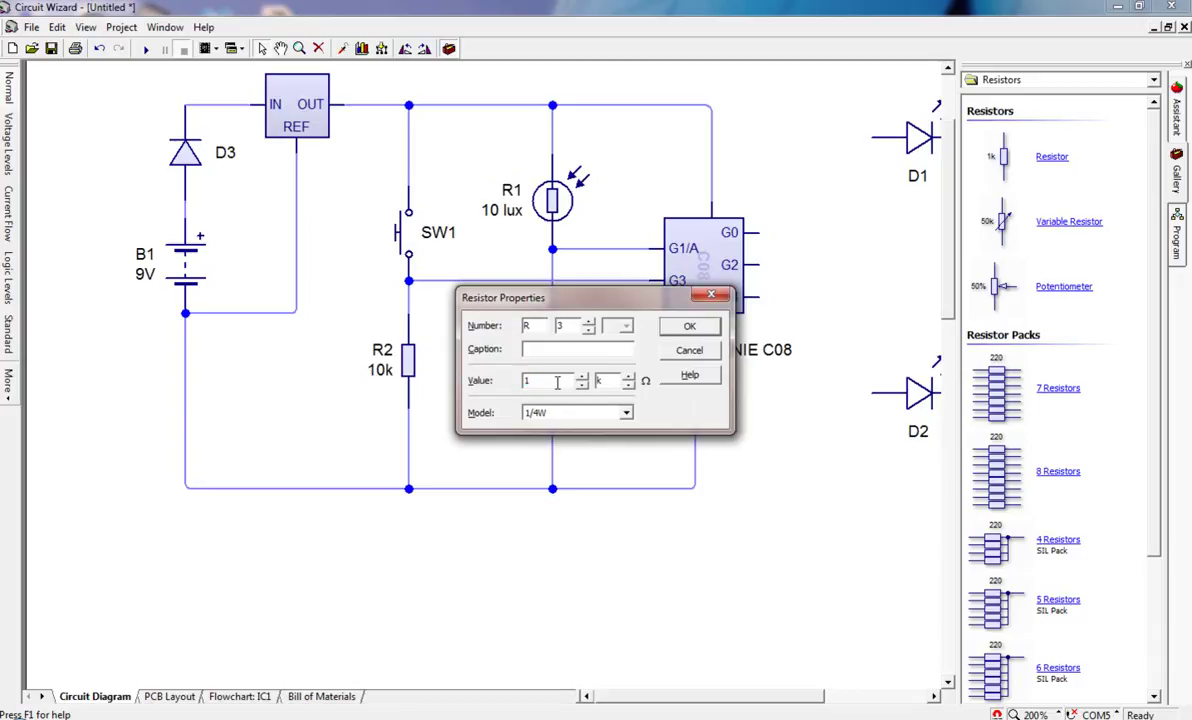
key(Return)
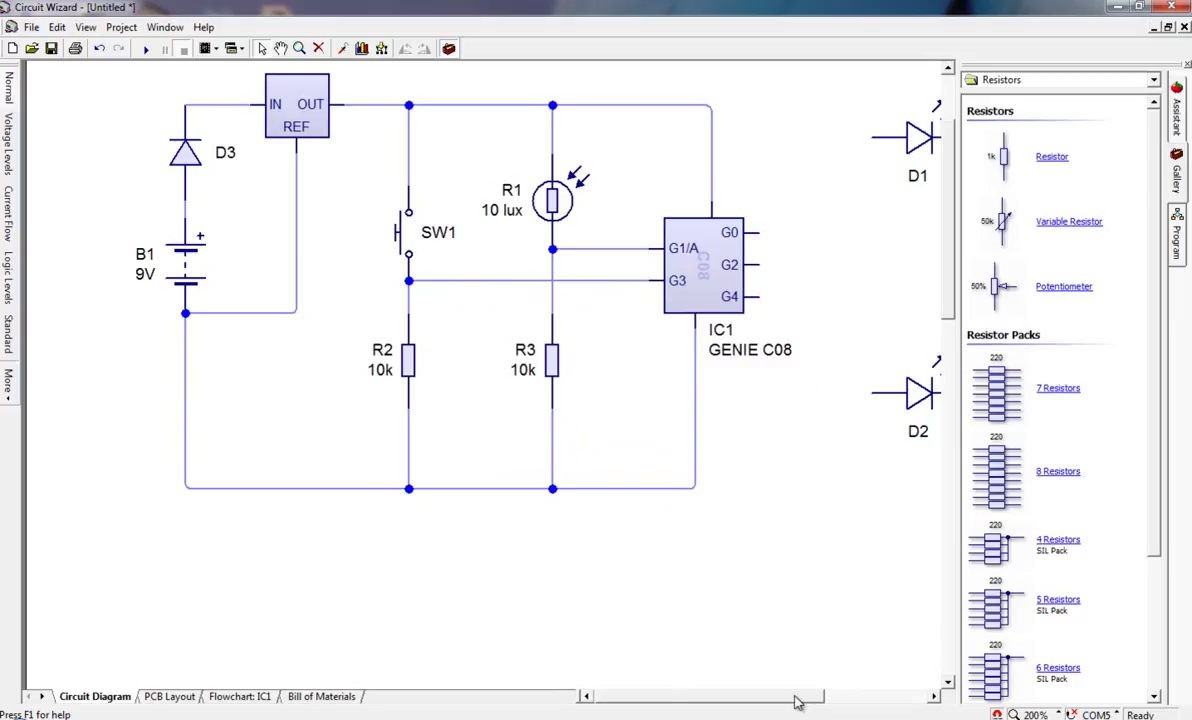
- Nudge PZ1 and LED D2 into place and wire the buzzer's lower pin to the bottom rail
drag(750, 696, 835, 696)
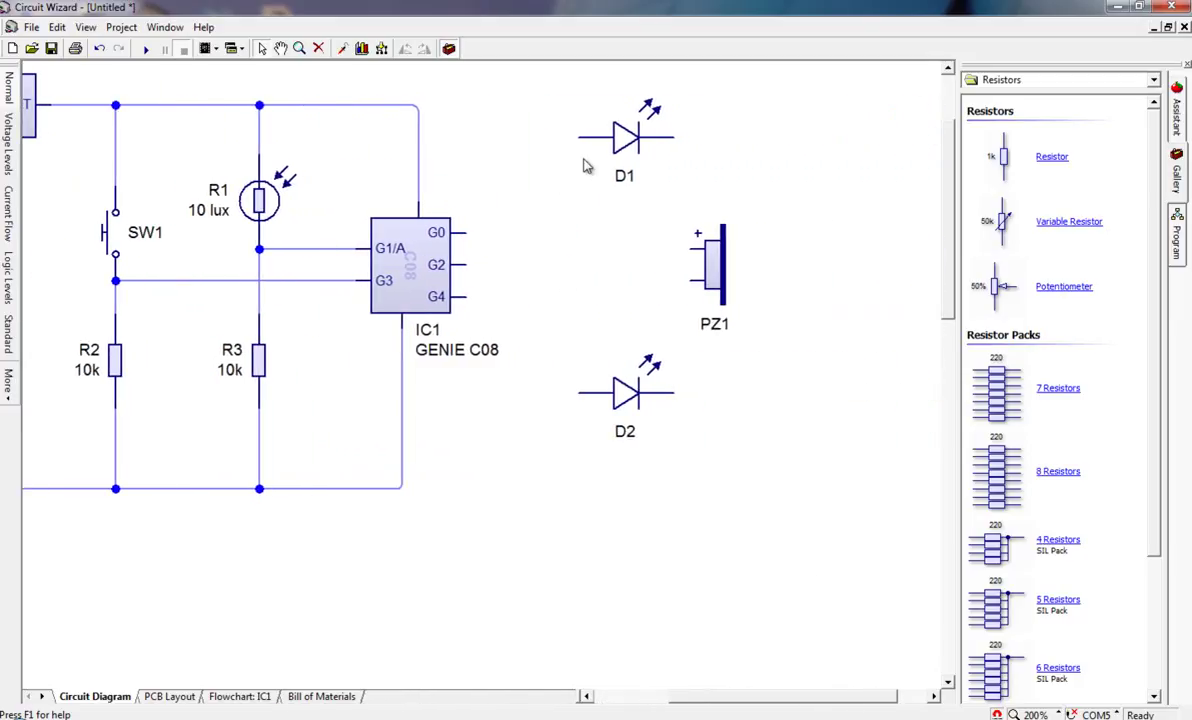
drag(703, 262, 703, 278)
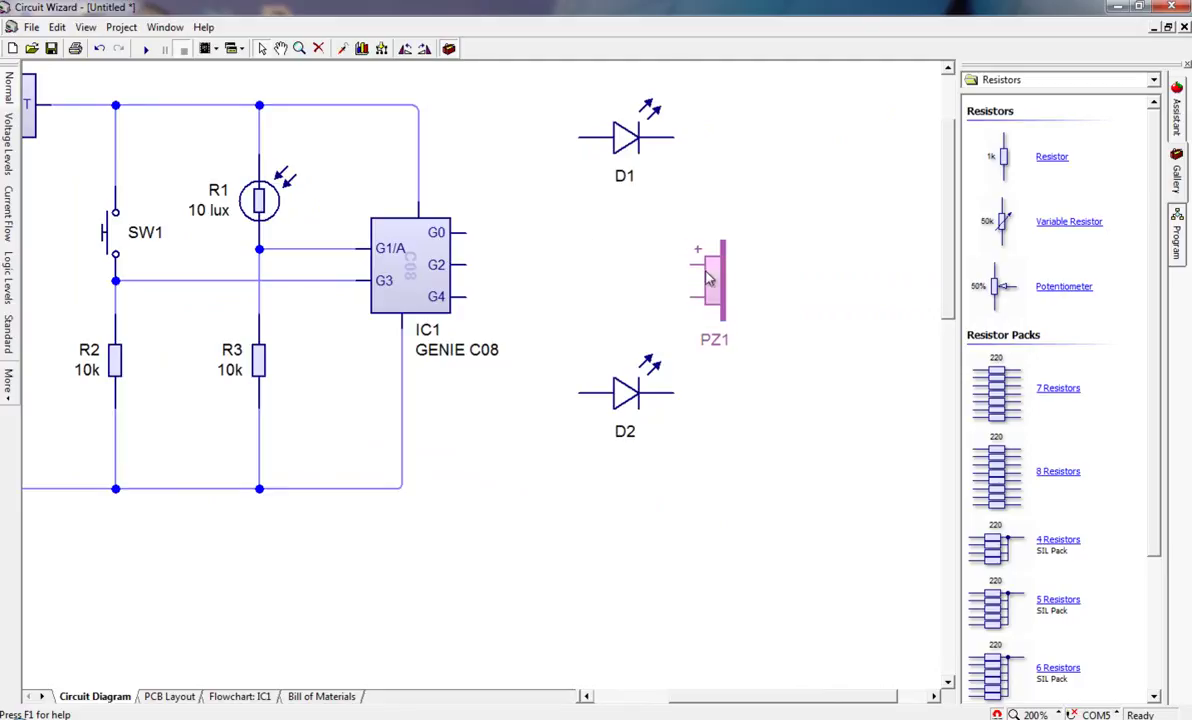
drag(463, 265, 695, 264)
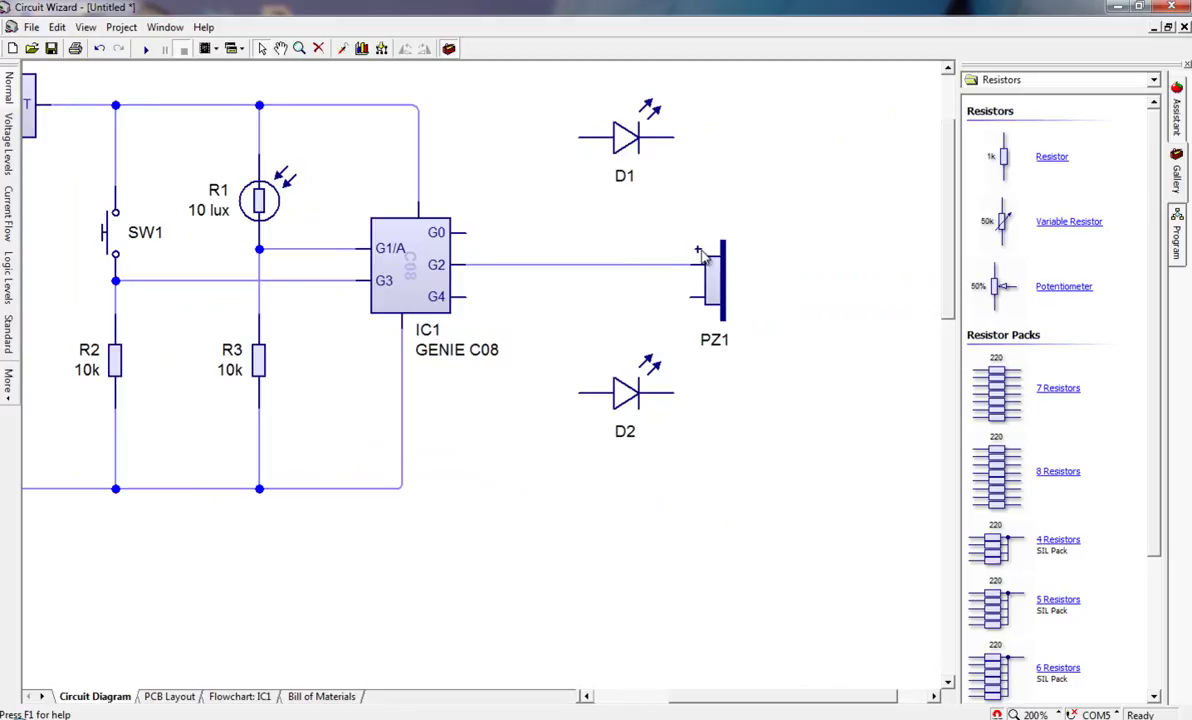
drag(625, 393, 593, 393)
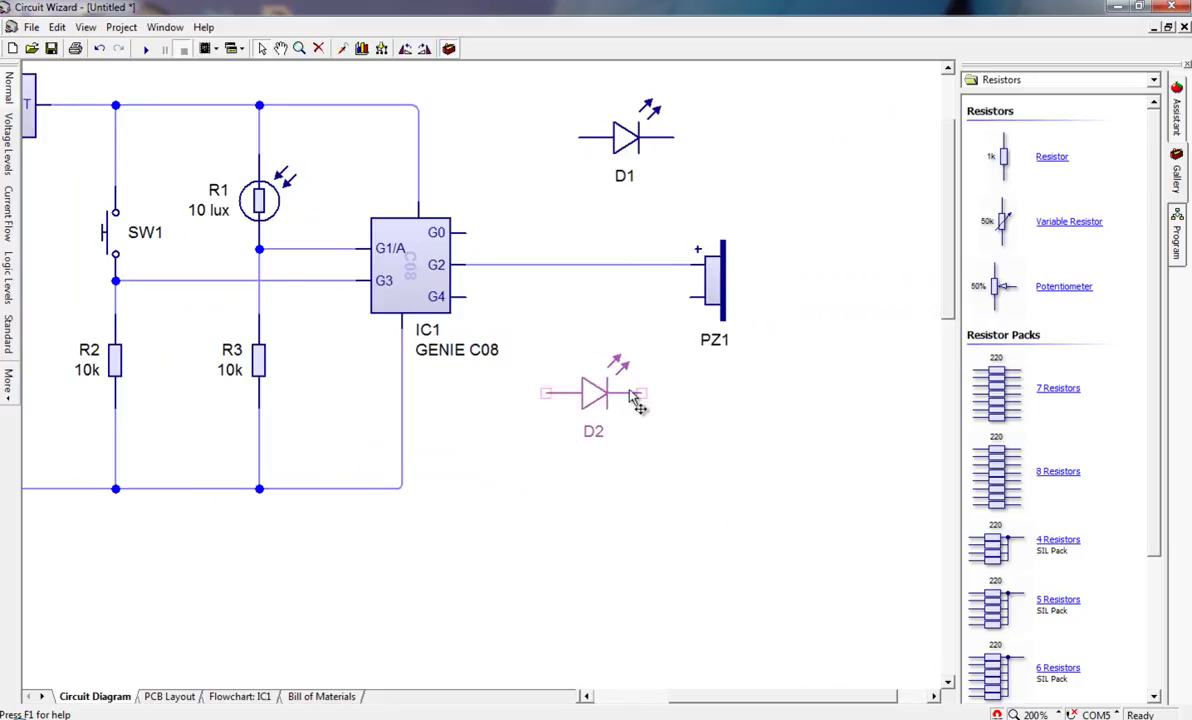
drag(688, 297, 402, 488)
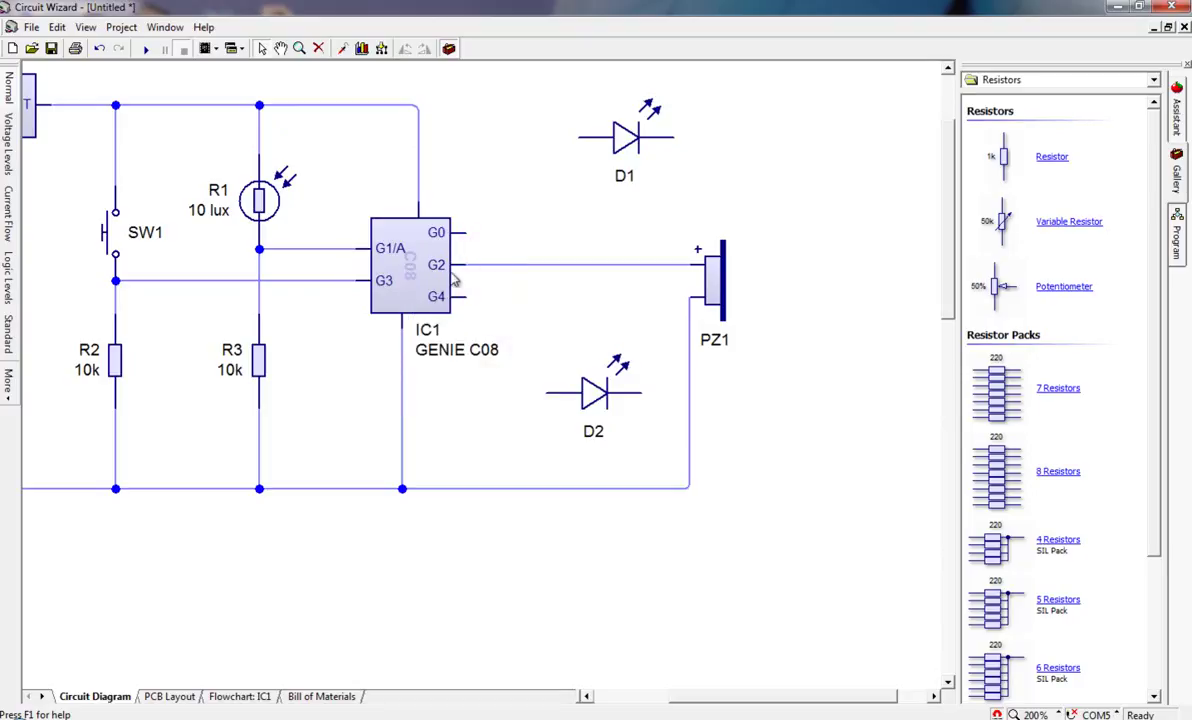
- Remove the wire linking output G2 to buzzer PZ1
click(688, 263)
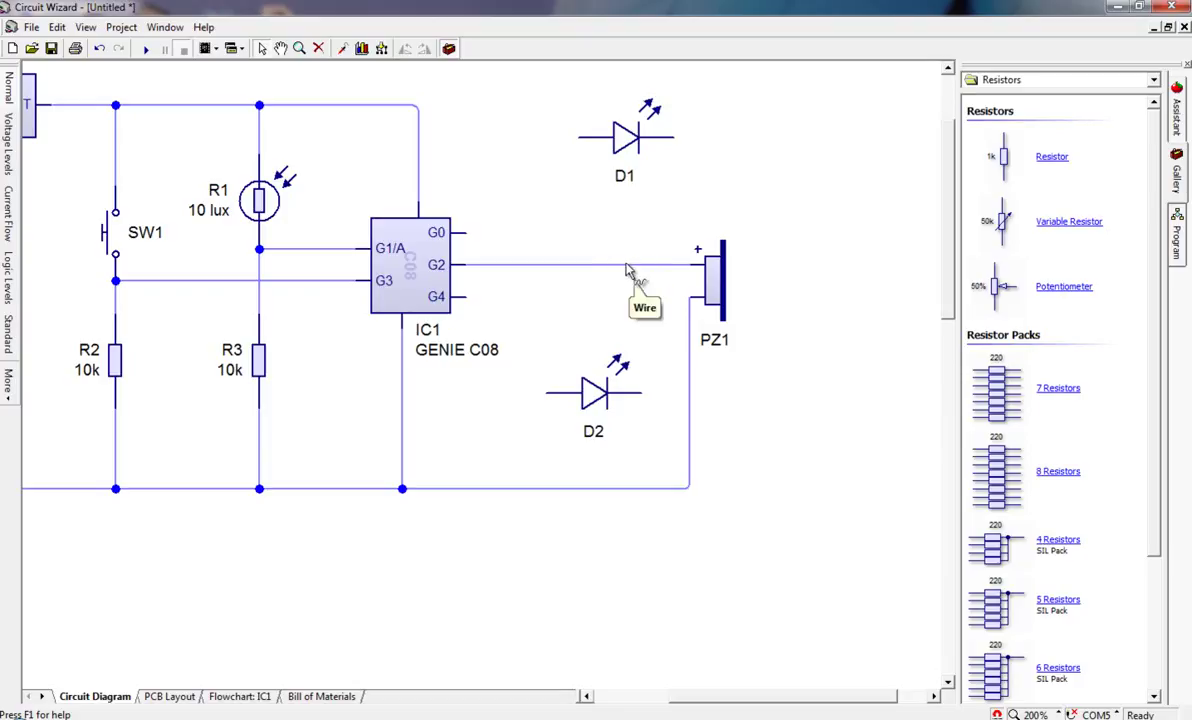
click(626, 267)
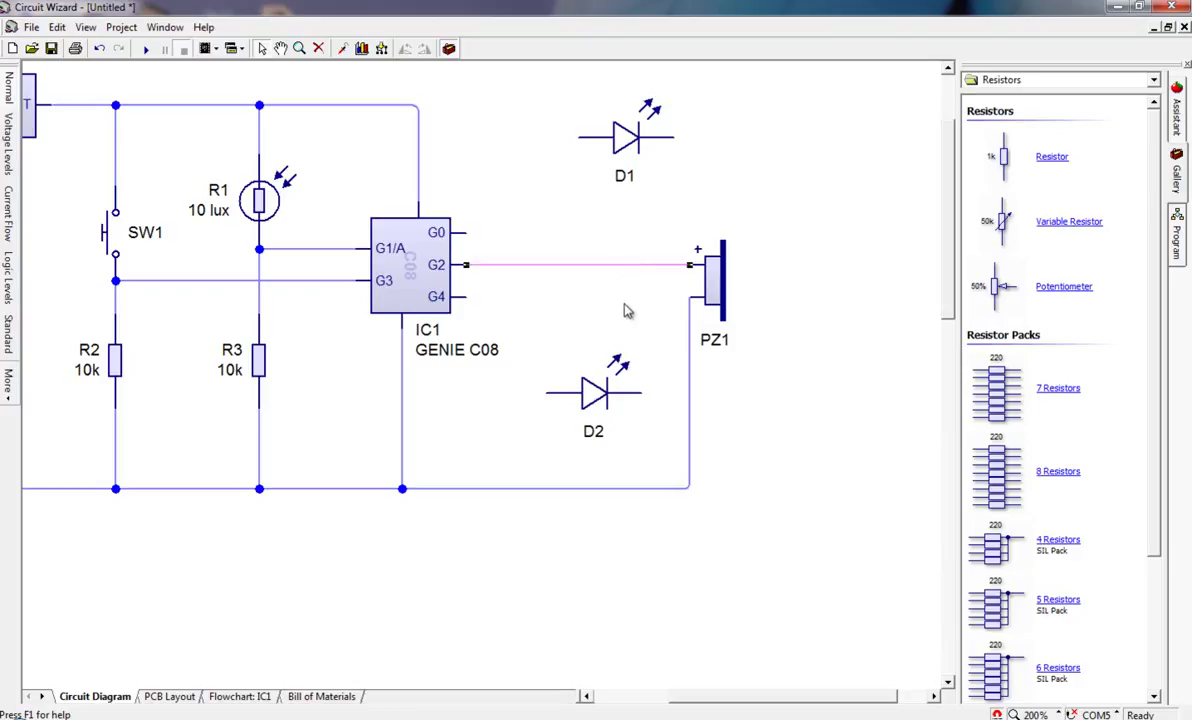
key(Delete)
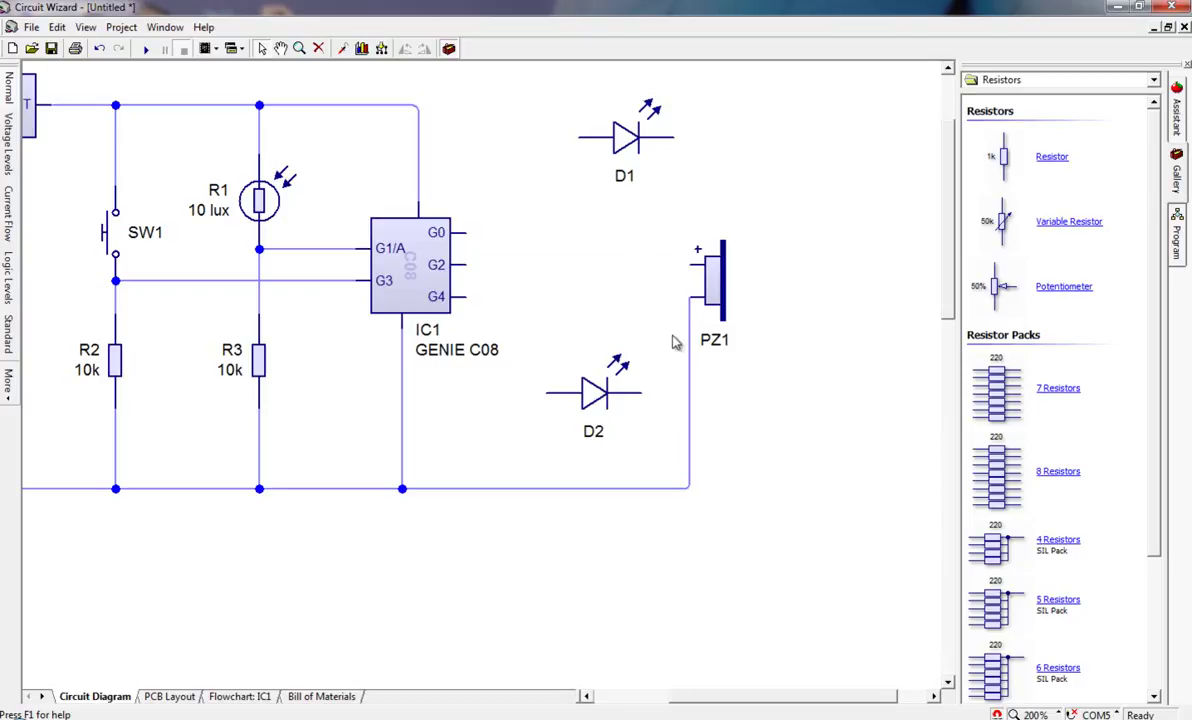
- Place NPN transistor Q1 under buzzer PZ1 and delete PZ1's wire to the bottom rail
click(1070, 79)
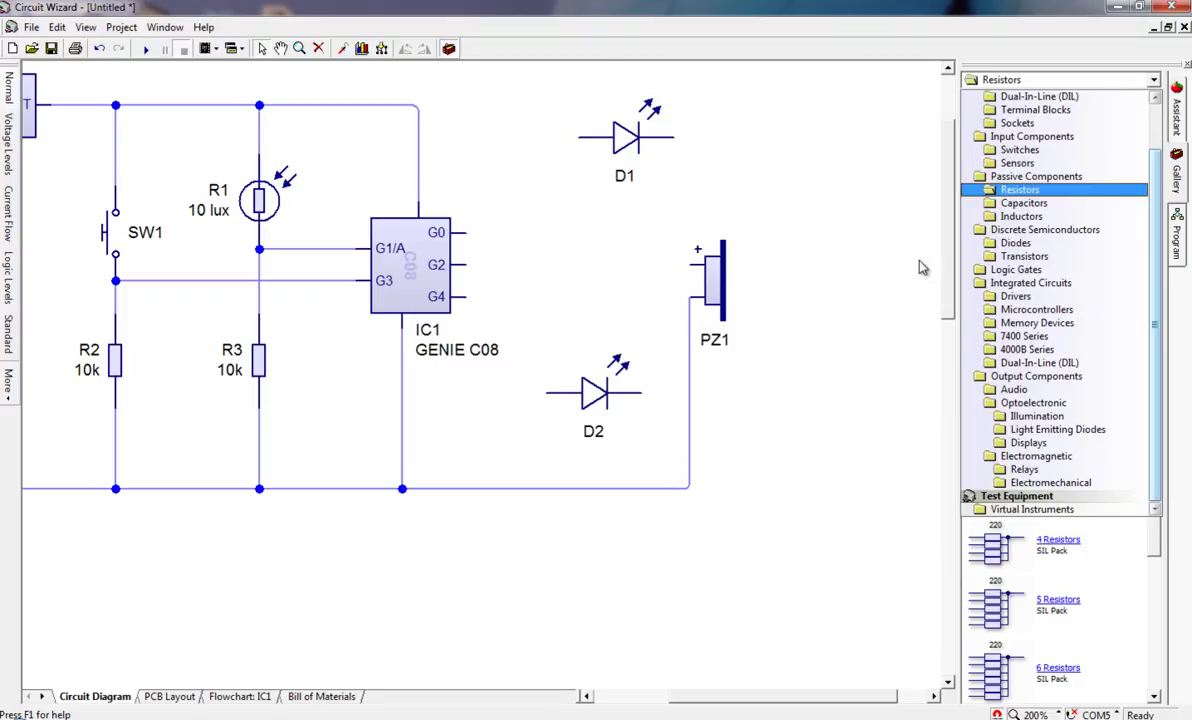
click(1058, 261)
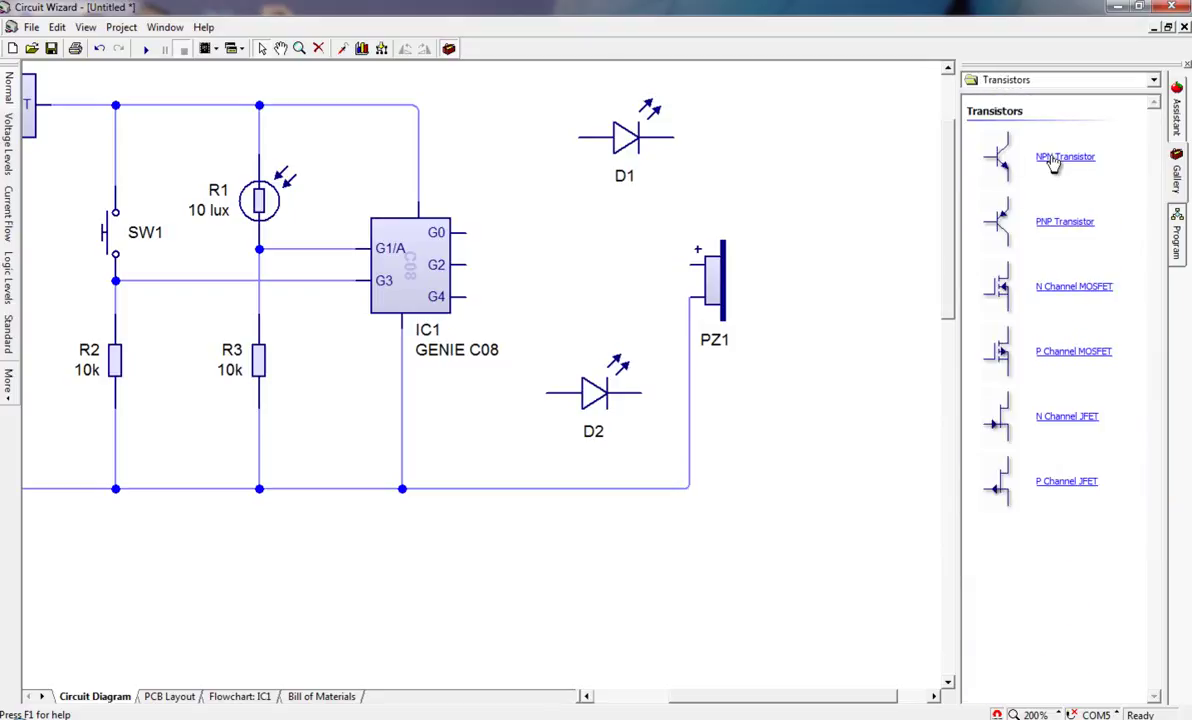
mouse_move(1058, 163)
mouse_down()
mouse_move(617, 280)
mouse_move(645, 280)
mouse_move(640, 271)
mouse_up()
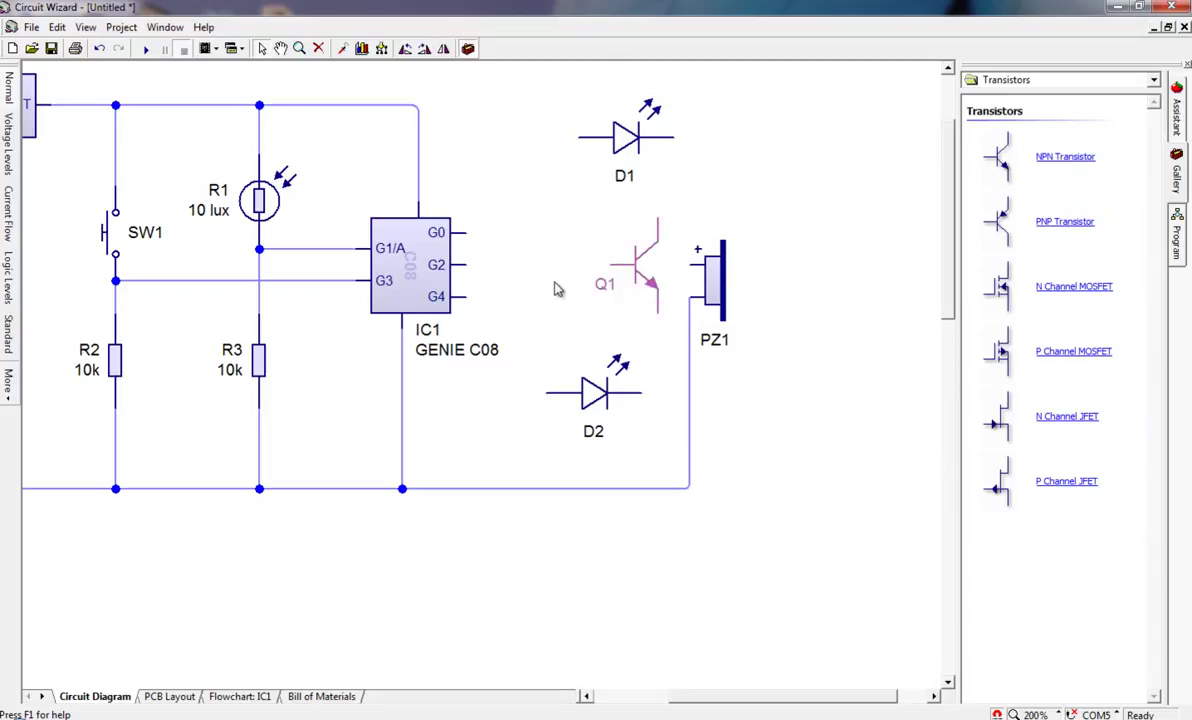
click(558, 286)
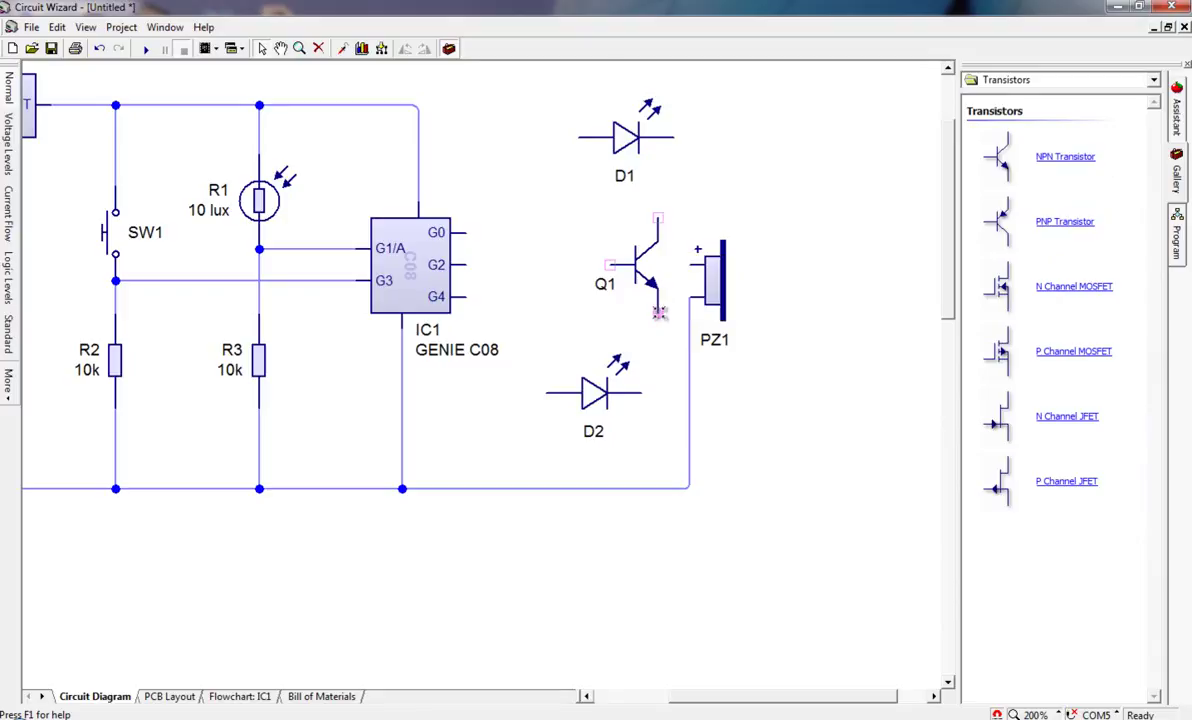
click(694, 366)
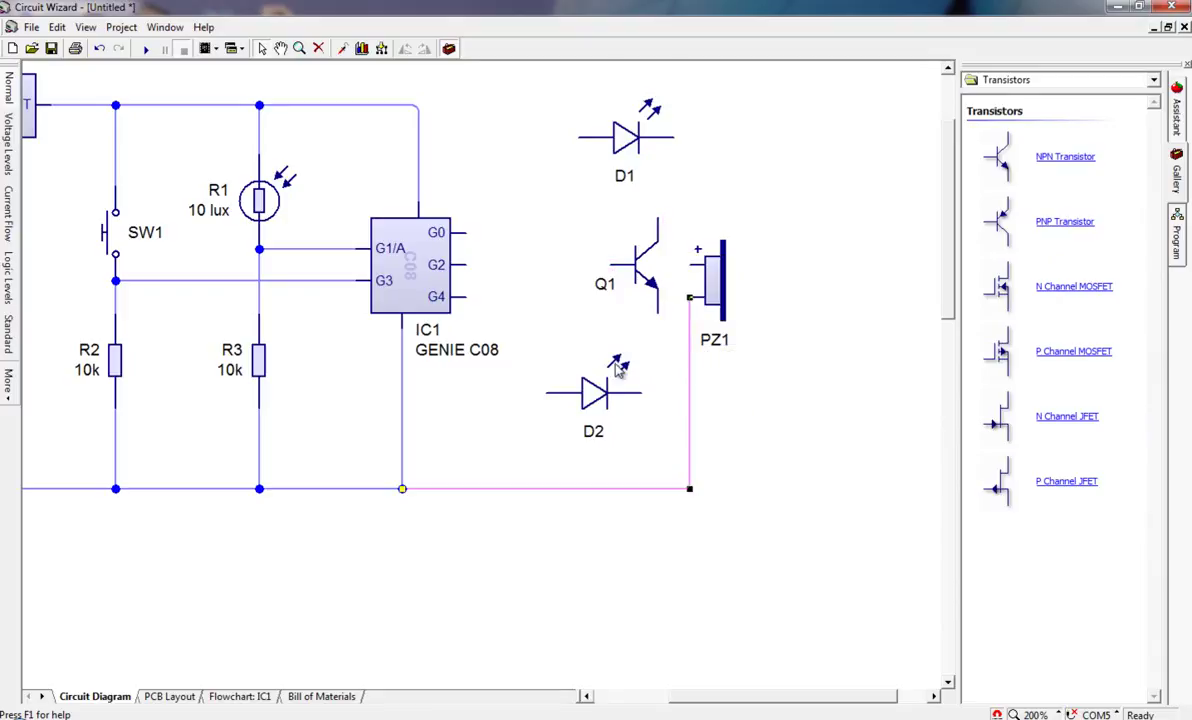
key(Delete)
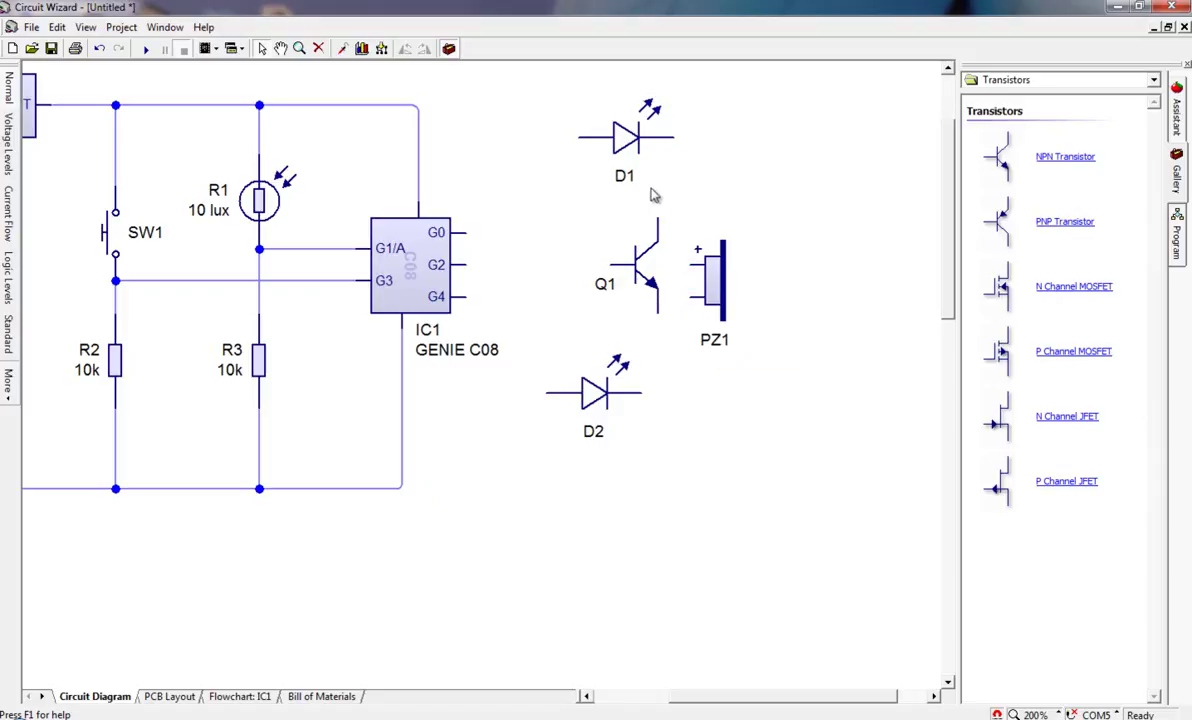
- Wire PZ1 to Q1's collector and Q1's emitter to the bottom rail, moving the LEDs right
drag(647, 136, 585, 485)
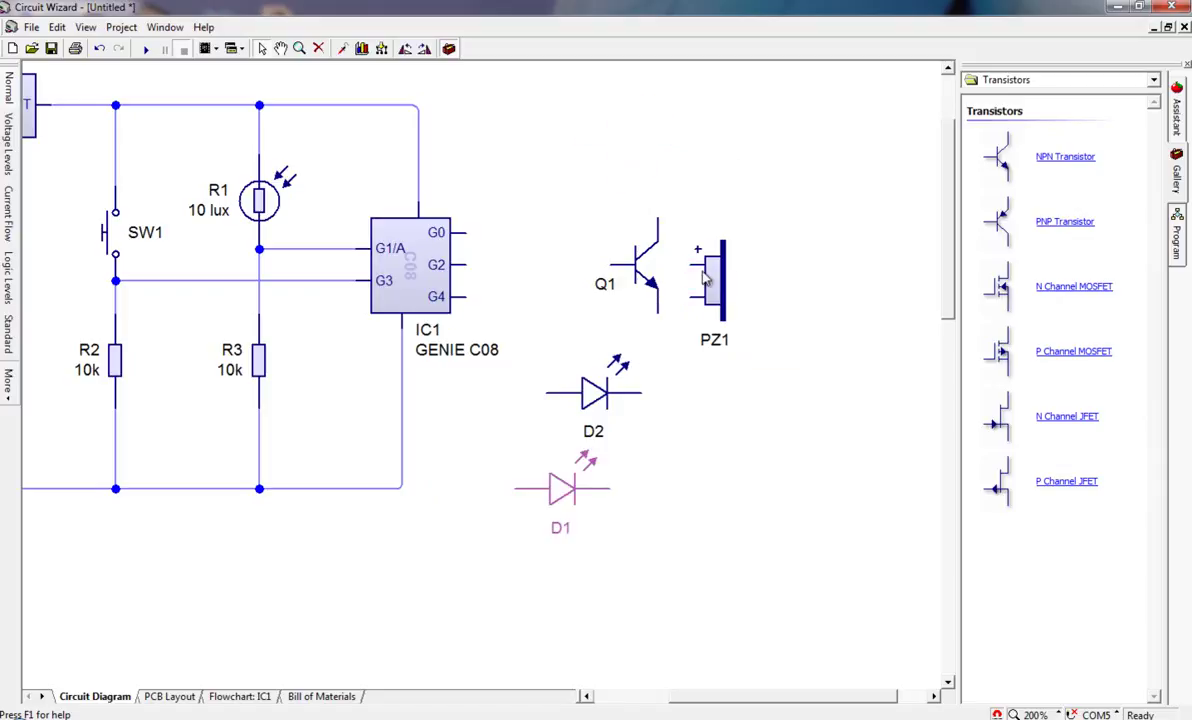
drag(711, 294, 681, 168)
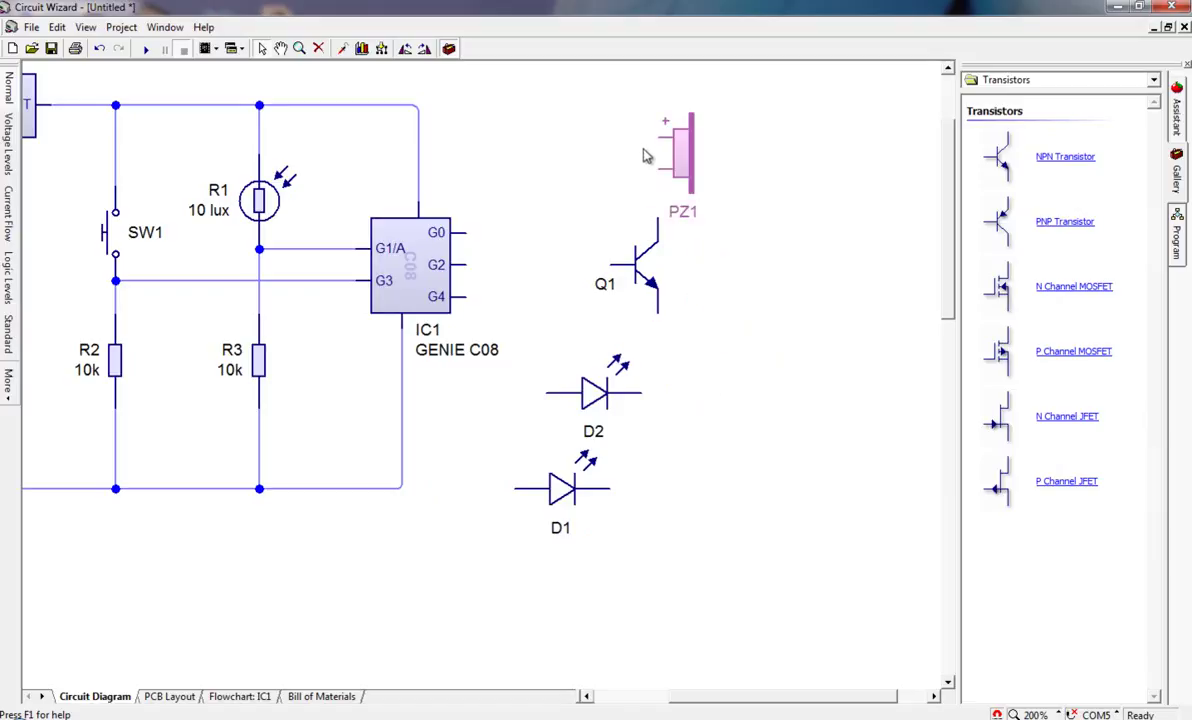
drag(658, 170, 658, 240)
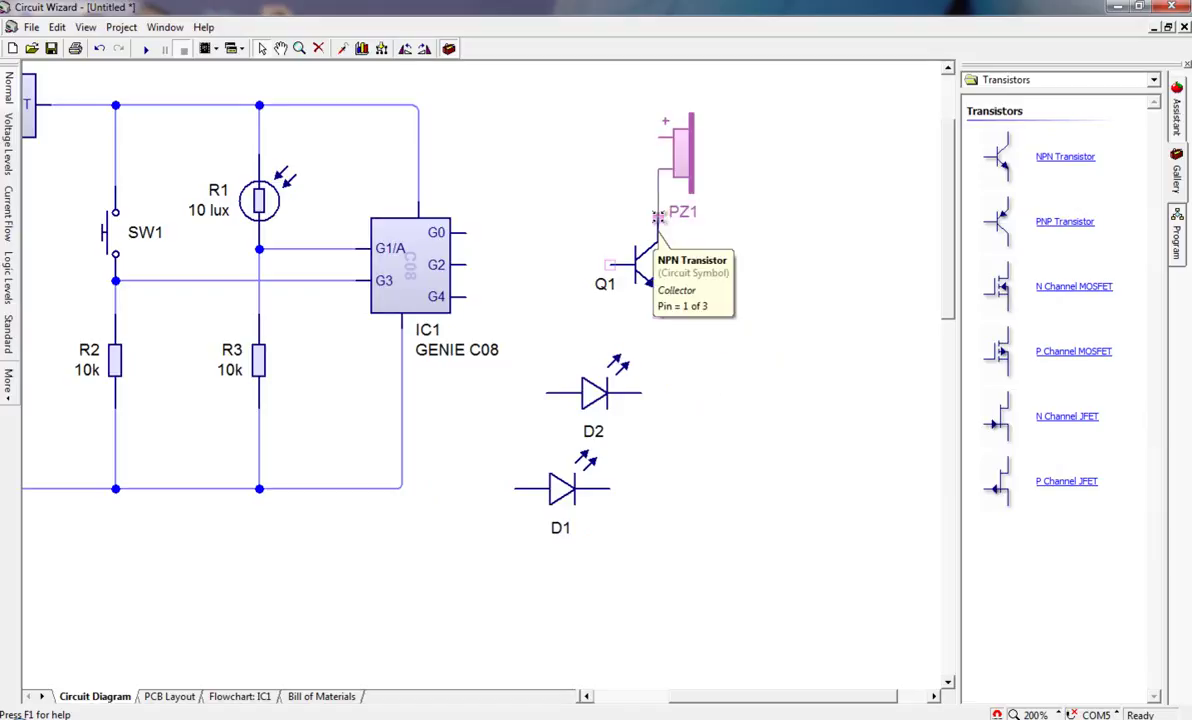
drag(565, 390, 757, 310)
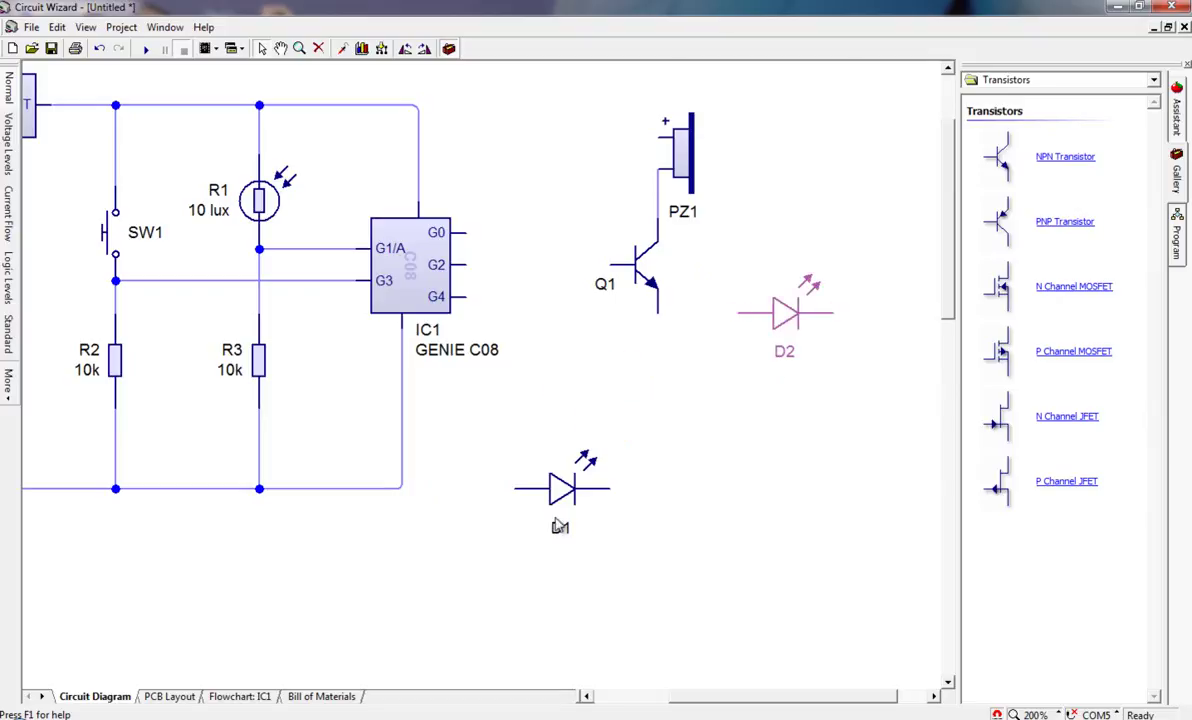
mouse_move(520, 488)
mouse_down()
mouse_move(648, 478)
mouse_move(852, 400)
mouse_up()
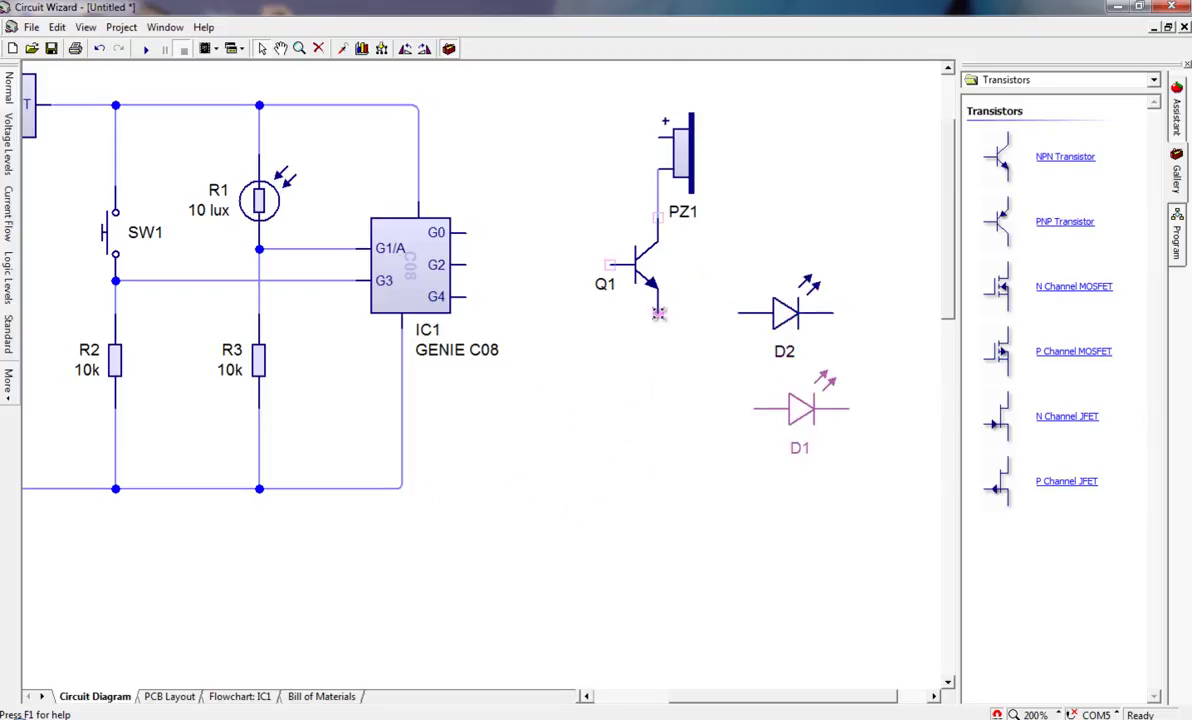
mouse_move(658, 312)
mouse_down()
mouse_move(623, 414)
mouse_move(386, 493)
mouse_move(402, 488)
mouse_up()
right_click(599, 287)
click(556, 262)
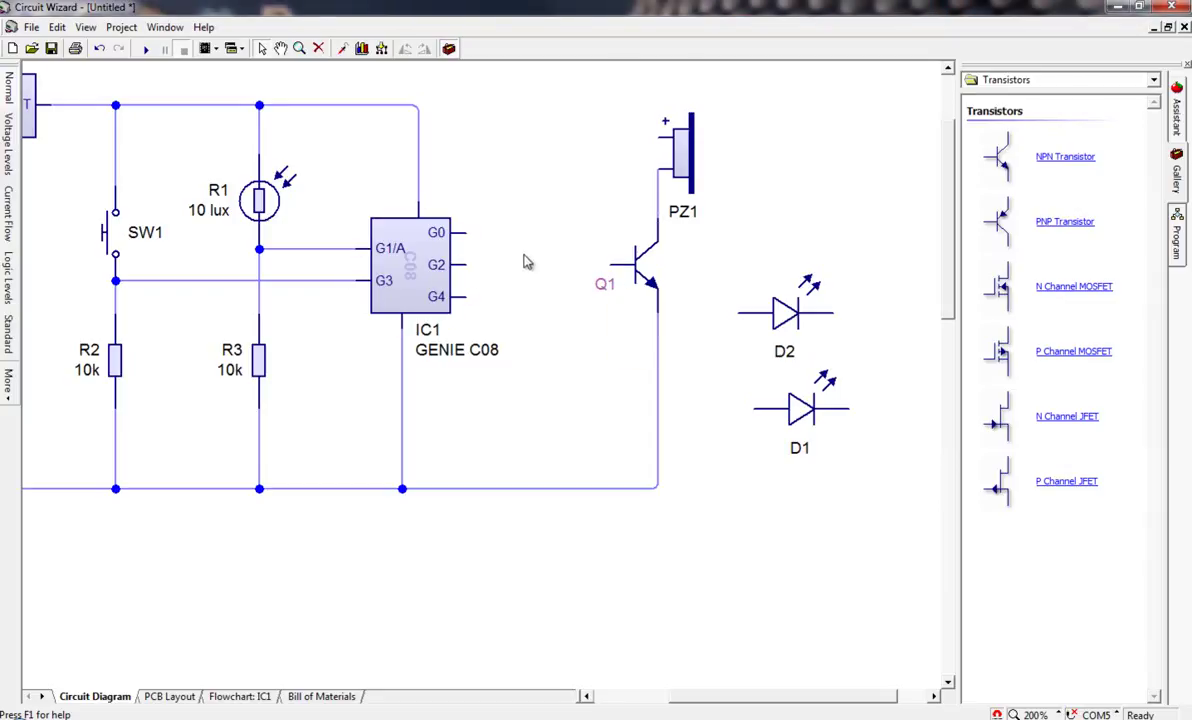
- Add a horizontal 1k resistor between G2 and Q1's base, deleting its R4 label
click(1026, 80)
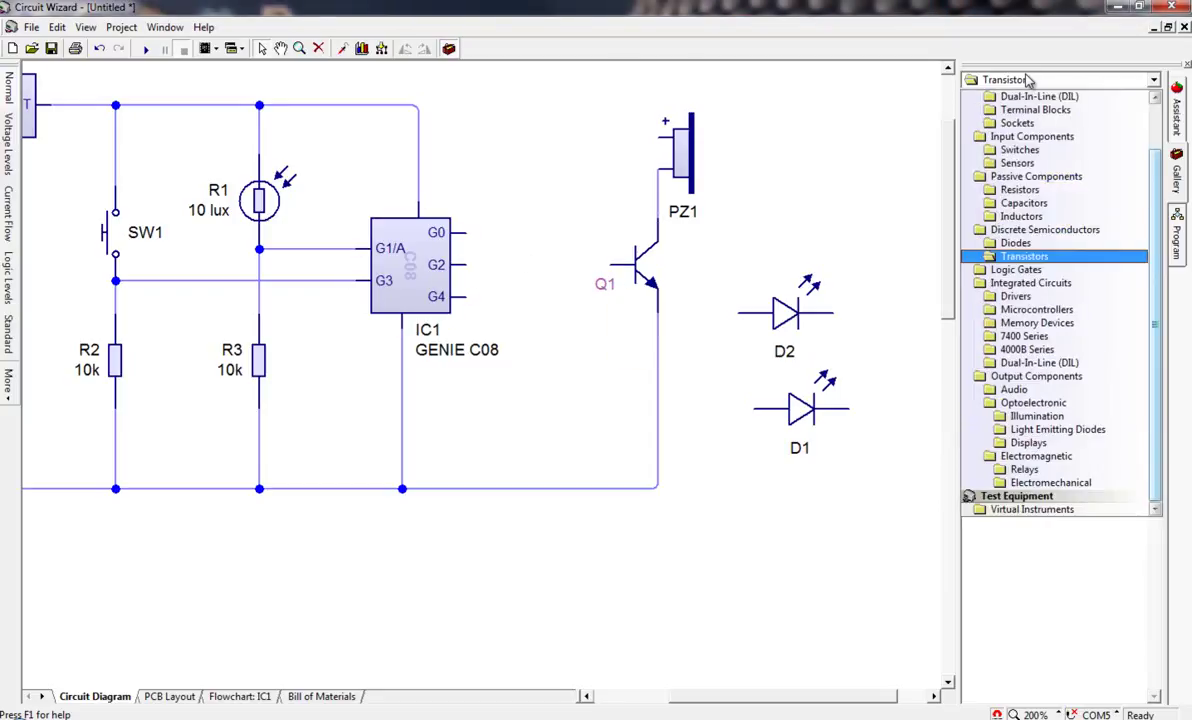
click(1020, 189)
mouse_move(990, 152)
mouse_down()
mouse_move(829, 178)
mouse_move(513, 181)
mouse_move(545, 268)
mouse_up()
click(426, 50)
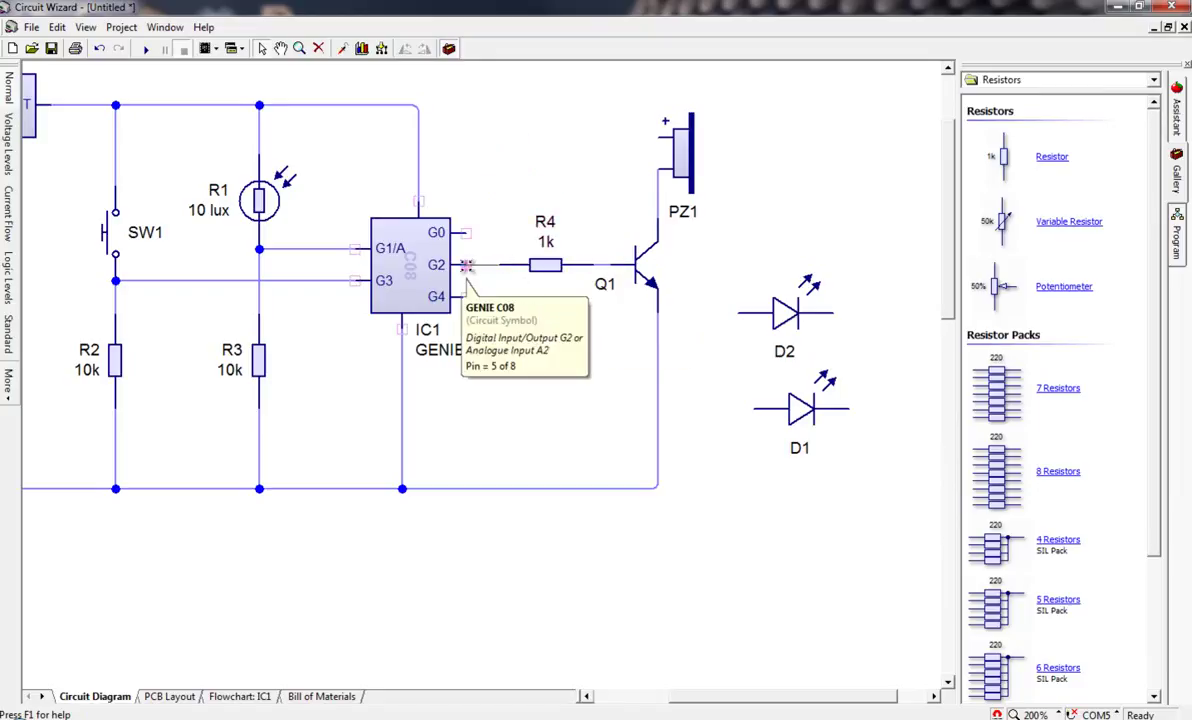
click(548, 224)
key(Delete)
scroll(951, 240, up, 3)
drag(845, 707, 803, 707)
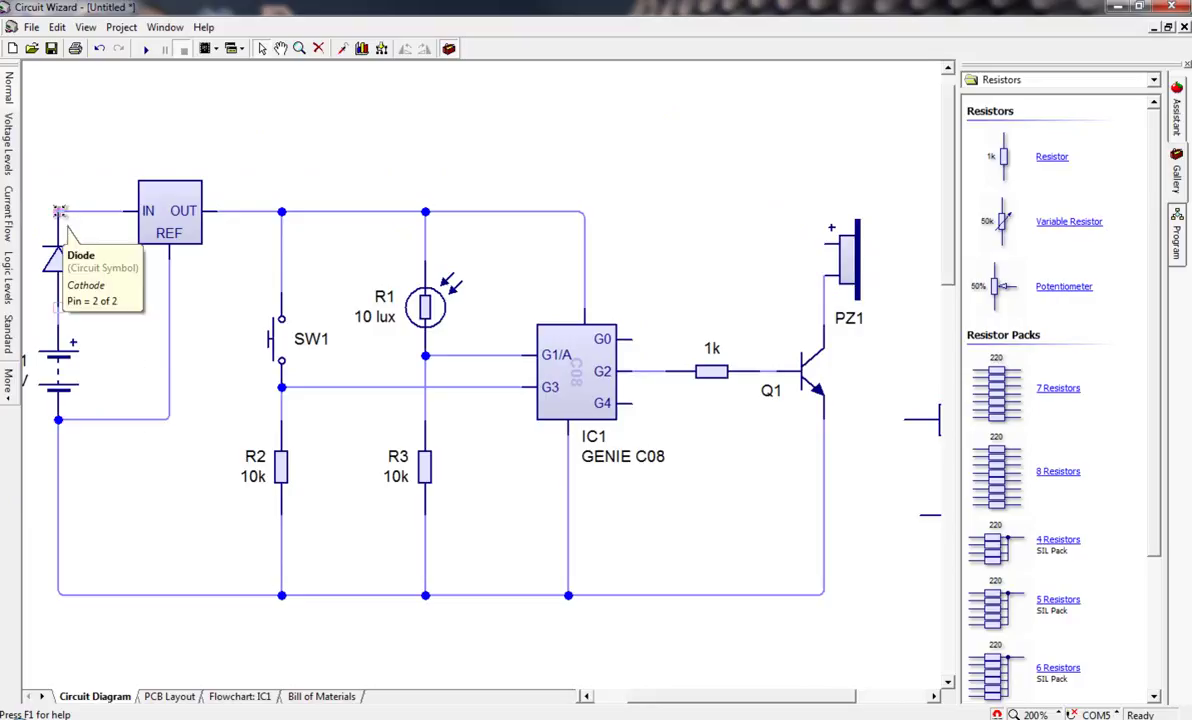
- Run a wire from diode D3's top terminal across the schematic to PZ1's + pin
mouse_move(58, 212)
mouse_down()
mouse_move(697, 123)
mouse_move(820, 157)
mouse_up()
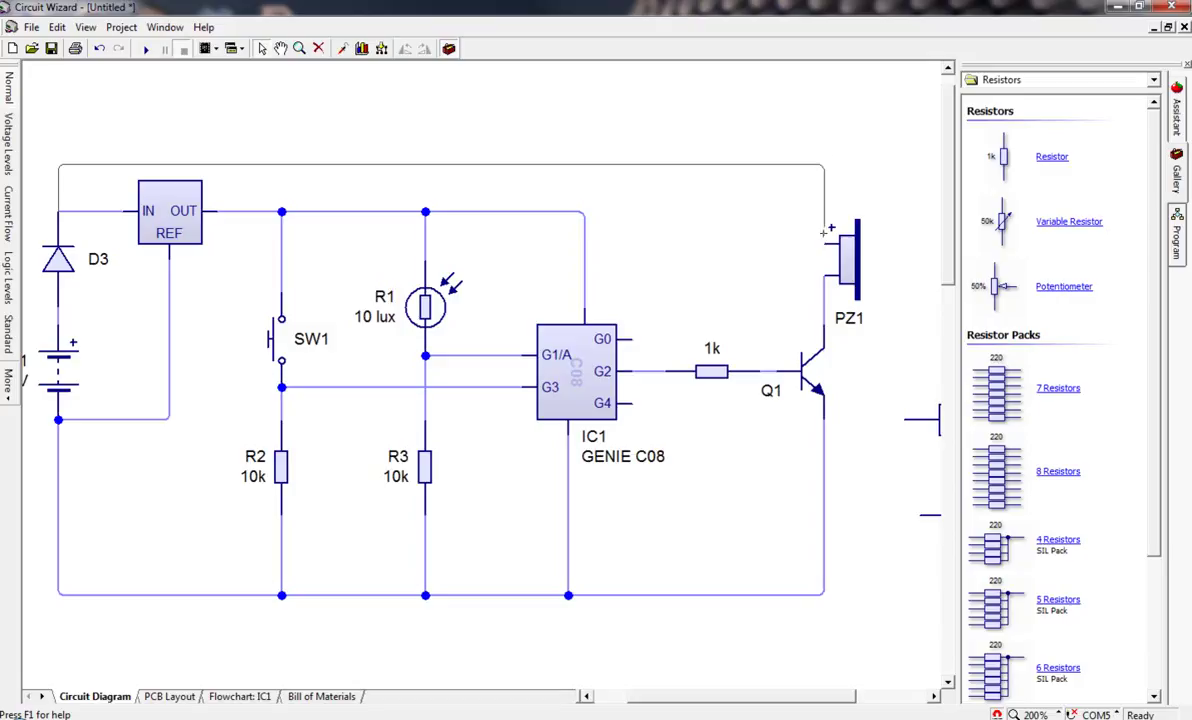
drag(822, 233, 824, 230)
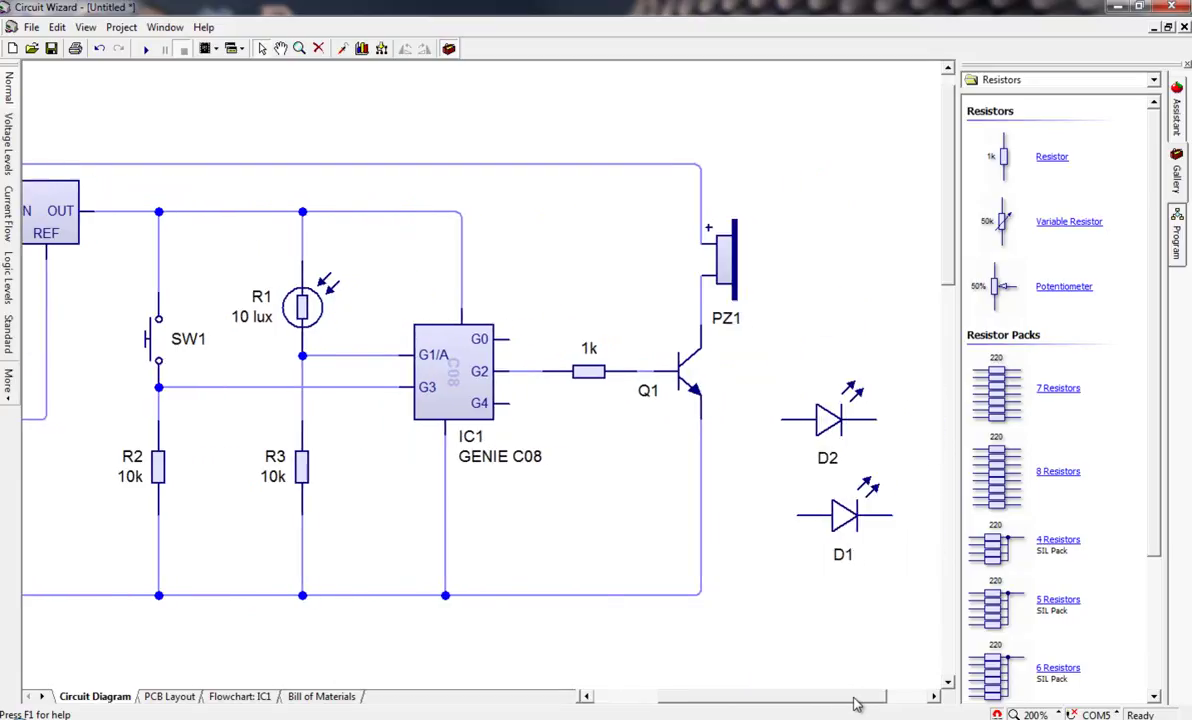
- Set transistor Q1's model to BC639 in its properties
drag(825, 703, 832, 702)
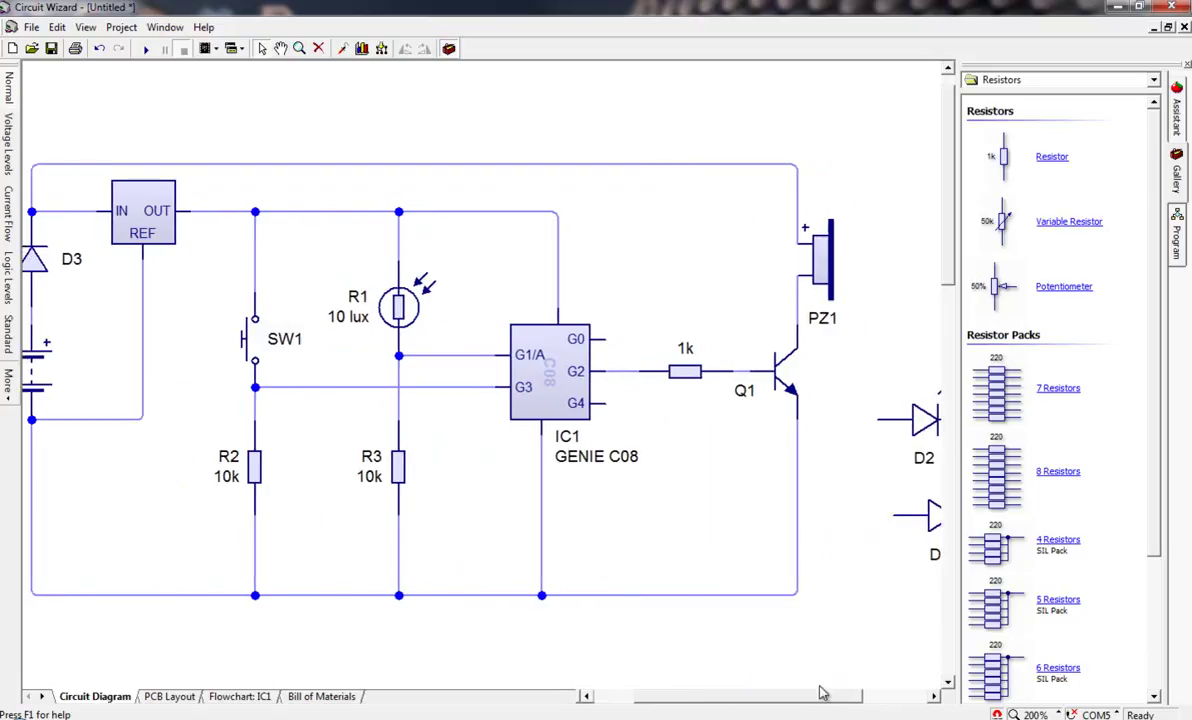
double_click(785, 378)
click(626, 395)
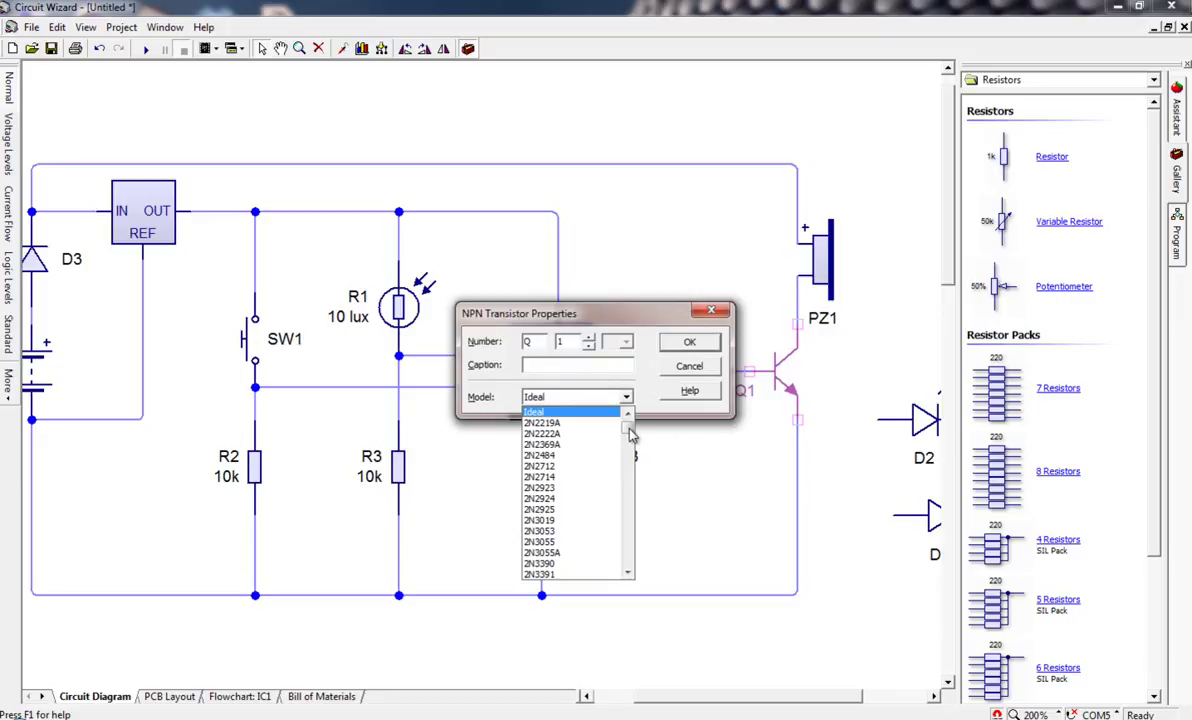
mouse_move(630, 436)
mouse_down()
mouse_move(629, 484)
mouse_move(628, 459)
mouse_up()
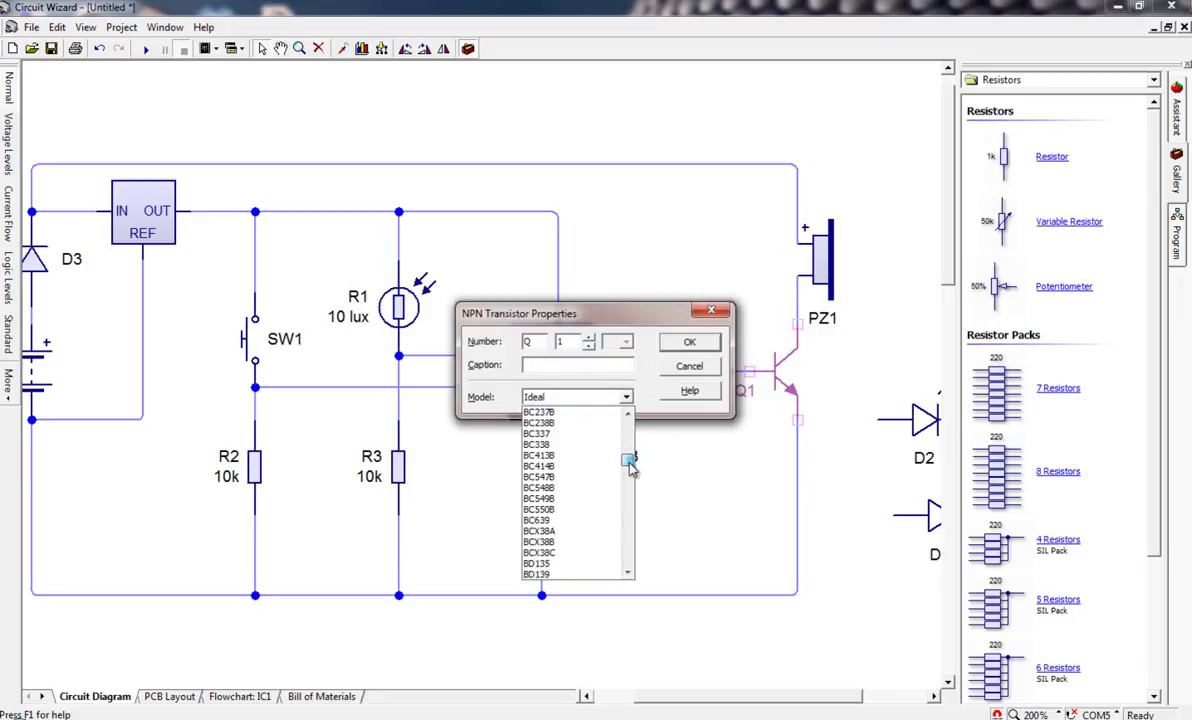
click(573, 521)
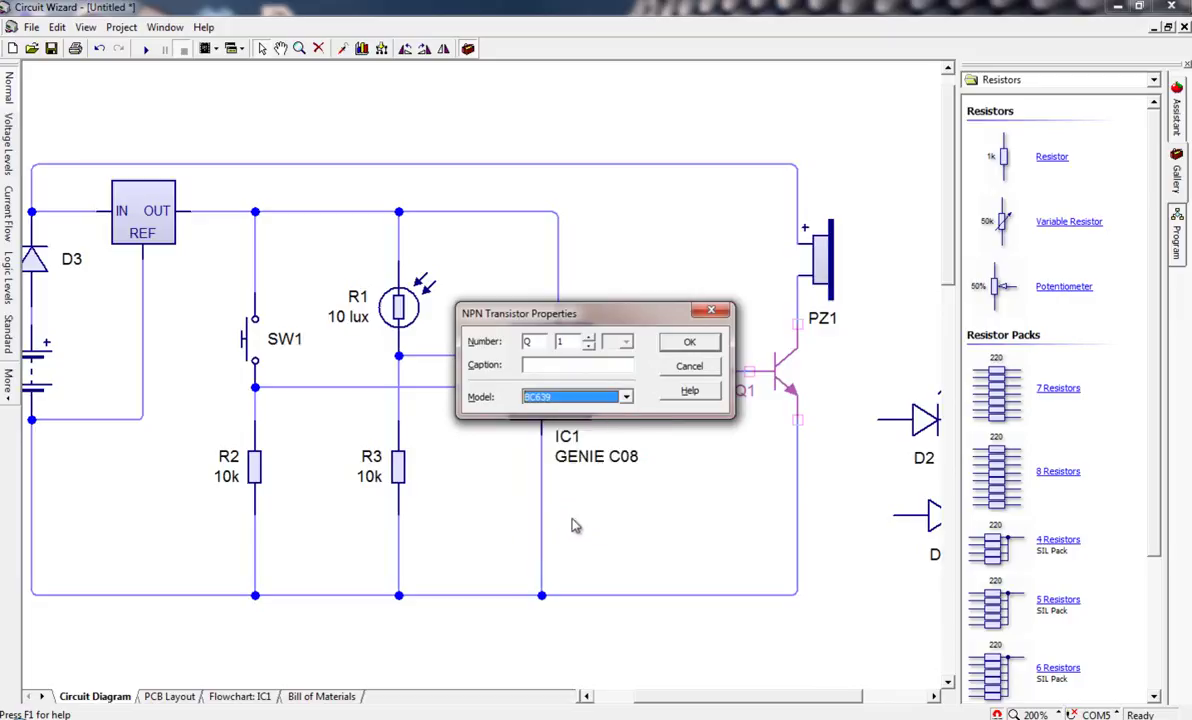
click(689, 346)
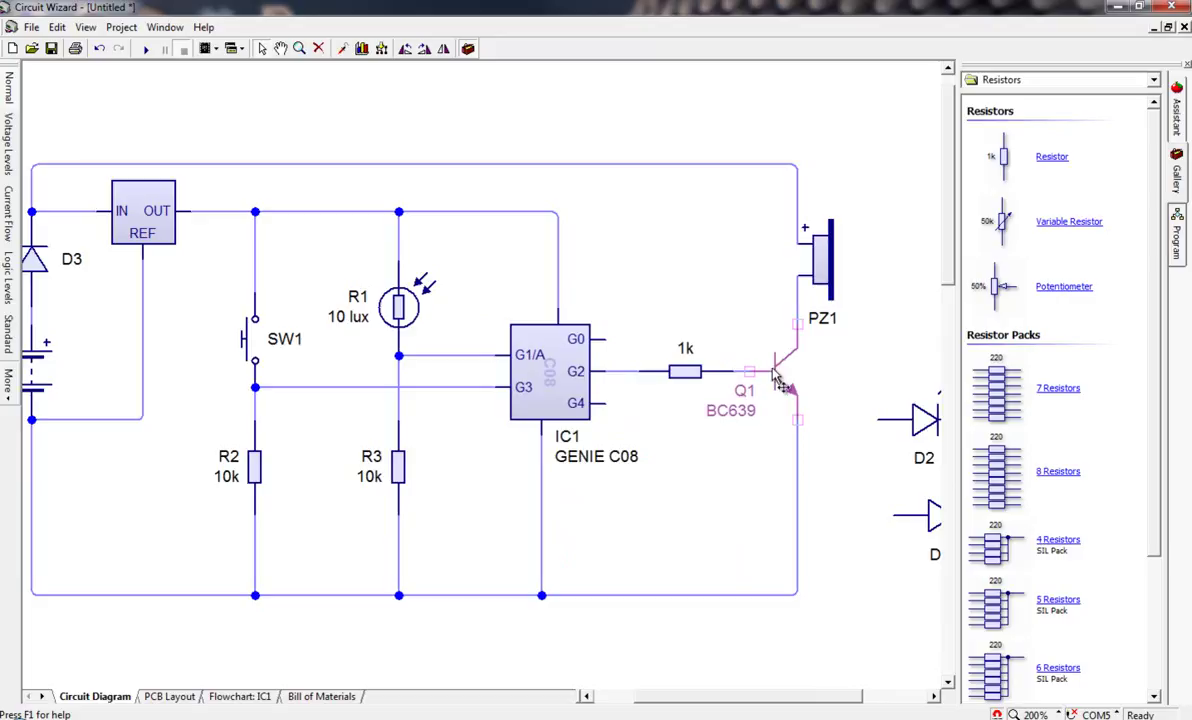
click(760, 471)
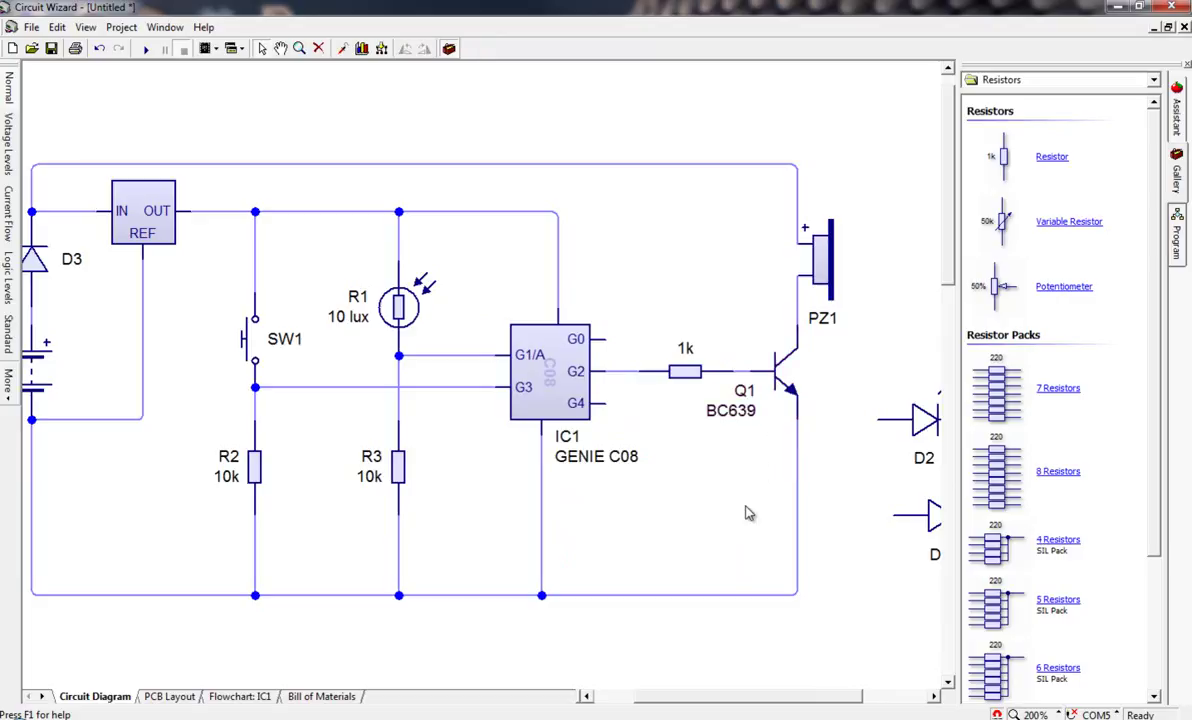
- Move LED D2 up above the 1k resistor
drag(680, 696, 702, 696)
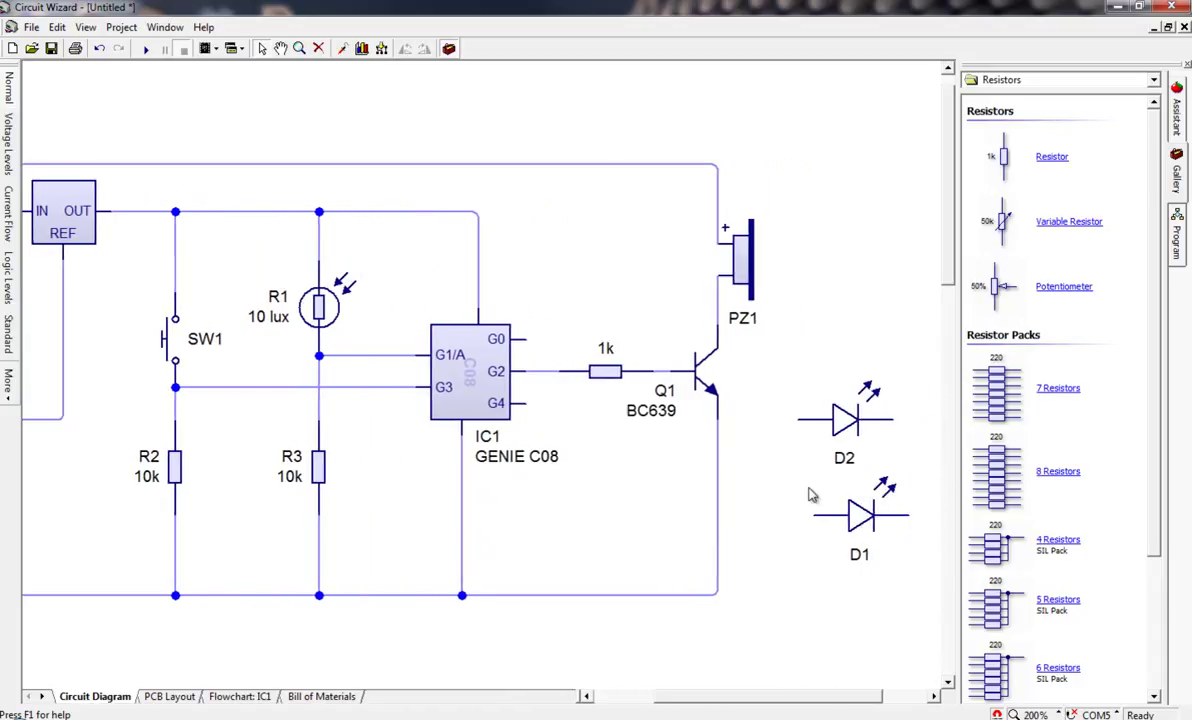
click(848, 428)
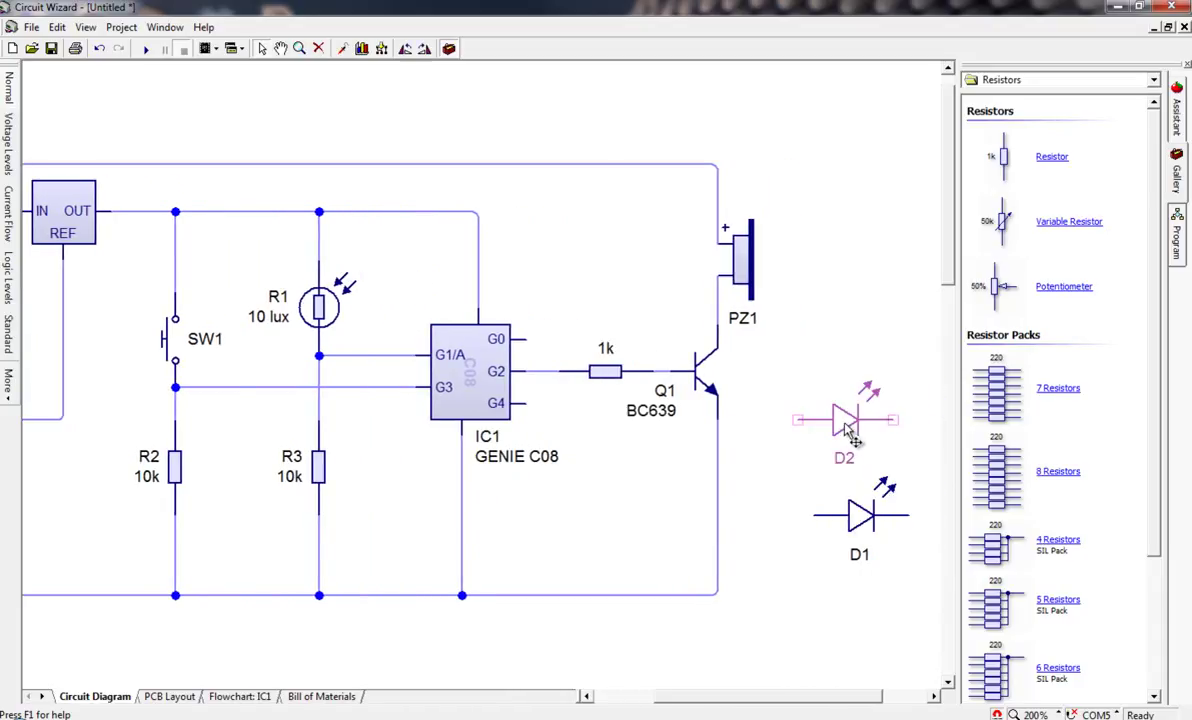
mouse_move(852, 428)
mouse_down()
mouse_move(624, 258)
mouse_move(624, 232)
mouse_up()
click(587, 289)
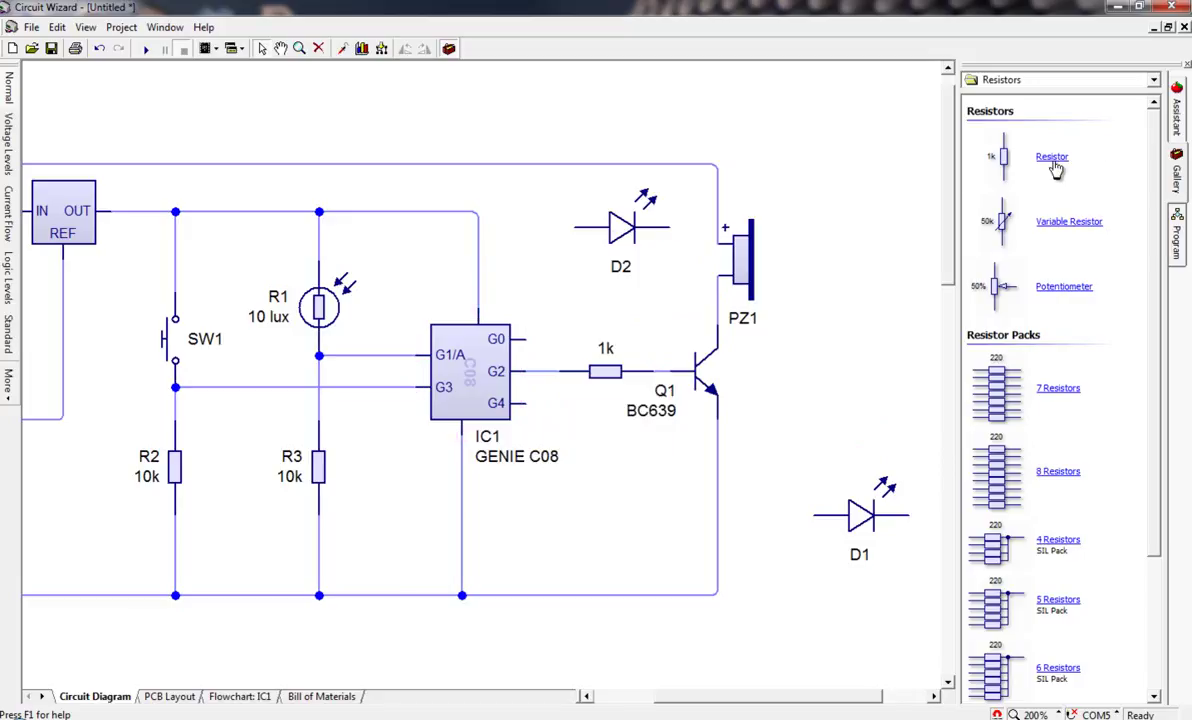
- Add resistor R5 beside IC1 and set its value to 330
mouse_move(985, 155)
mouse_down()
mouse_move(696, 243)
mouse_move(532, 273)
mouse_move(535, 284)
mouse_up()
drag(992, 156, 533, 265)
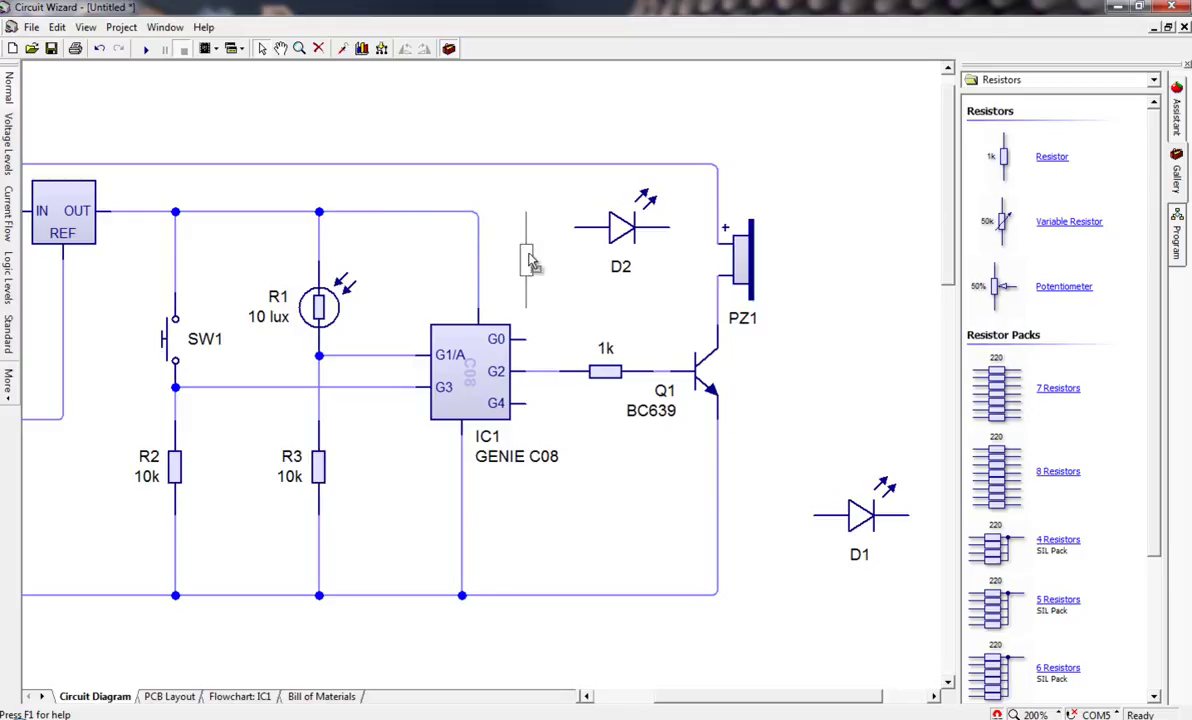
double_click(528, 262)
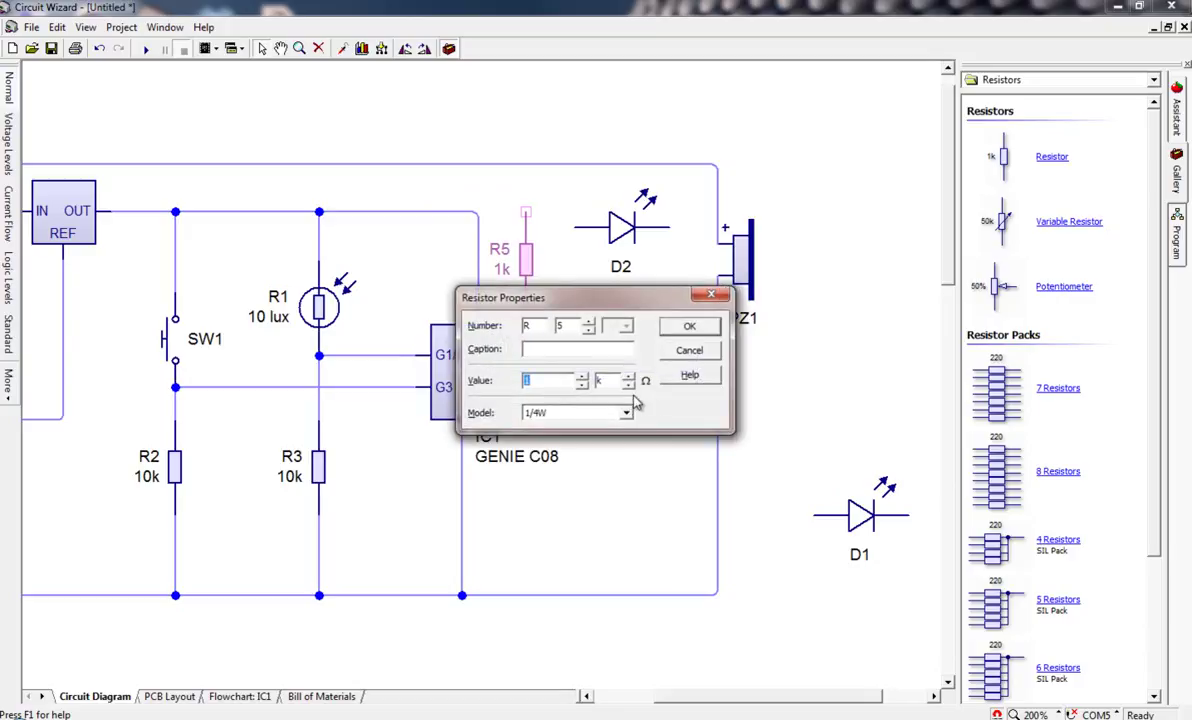
text(330)
click(680, 326)
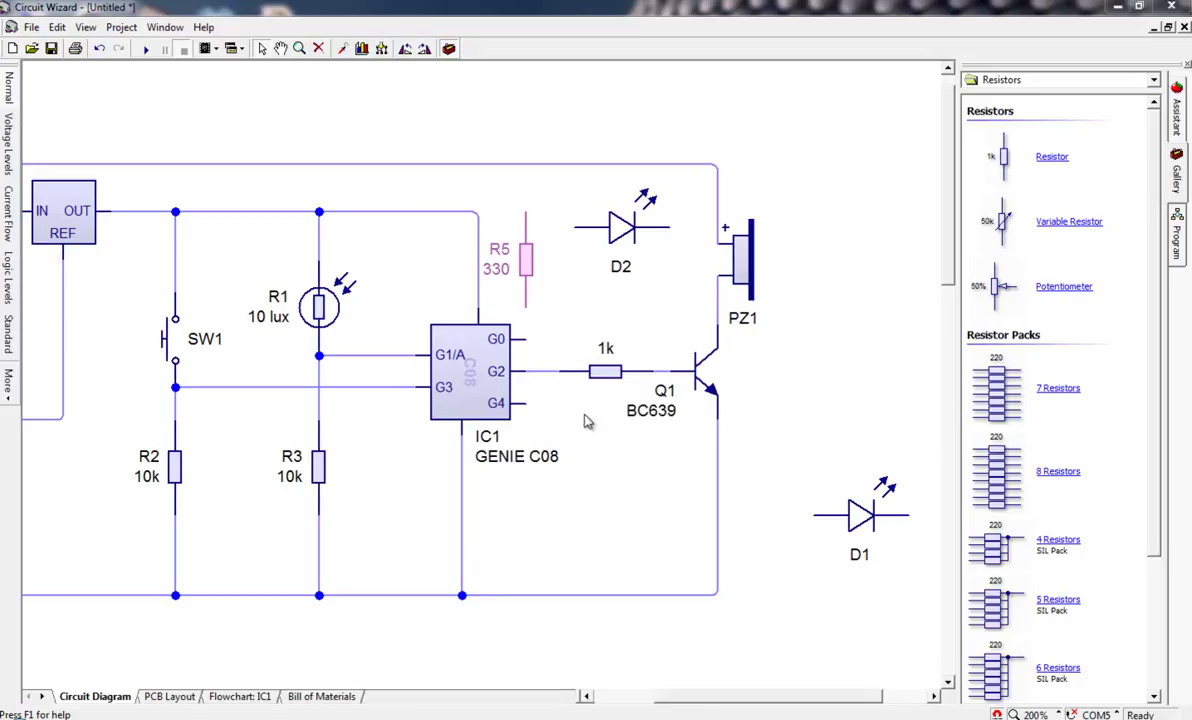
- Wire G0 to R5, R5 to D2's anode, and D2's cathode to Q1's emitter line
drag(524, 339, 526, 306)
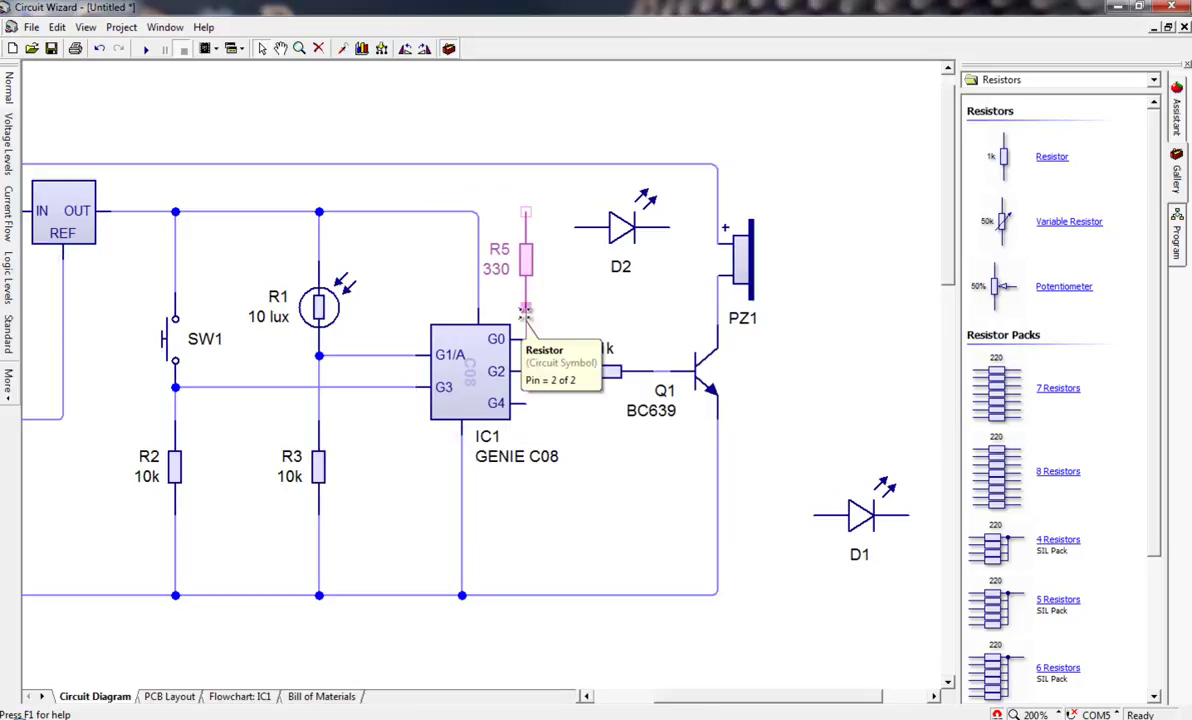
drag(524, 214, 575, 228)
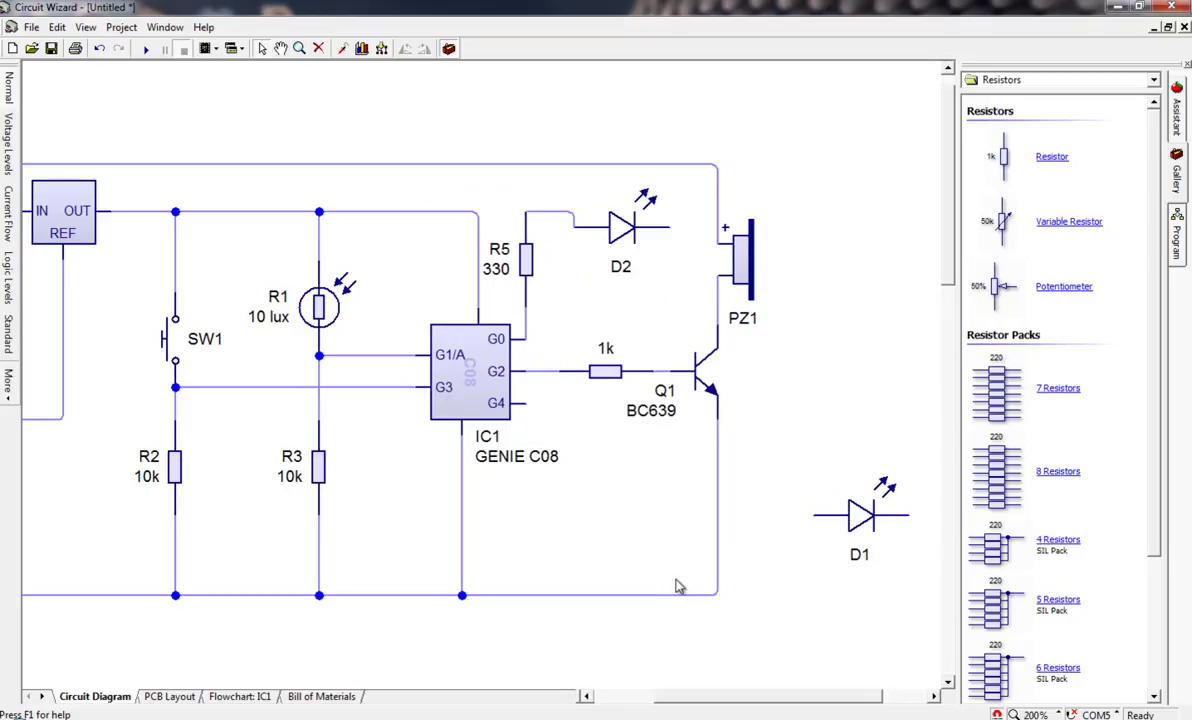
click(585, 373)
drag(578, 377, 547, 378)
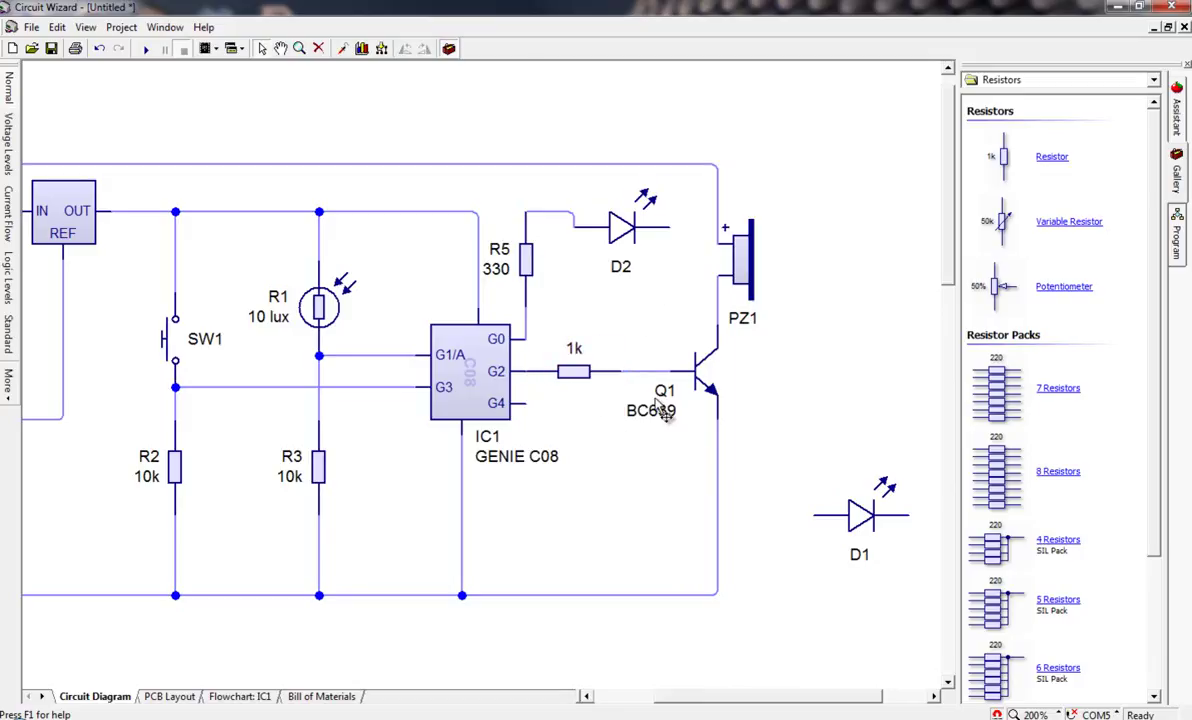
drag(667, 228, 665, 279)
drag(655, 336, 656, 374)
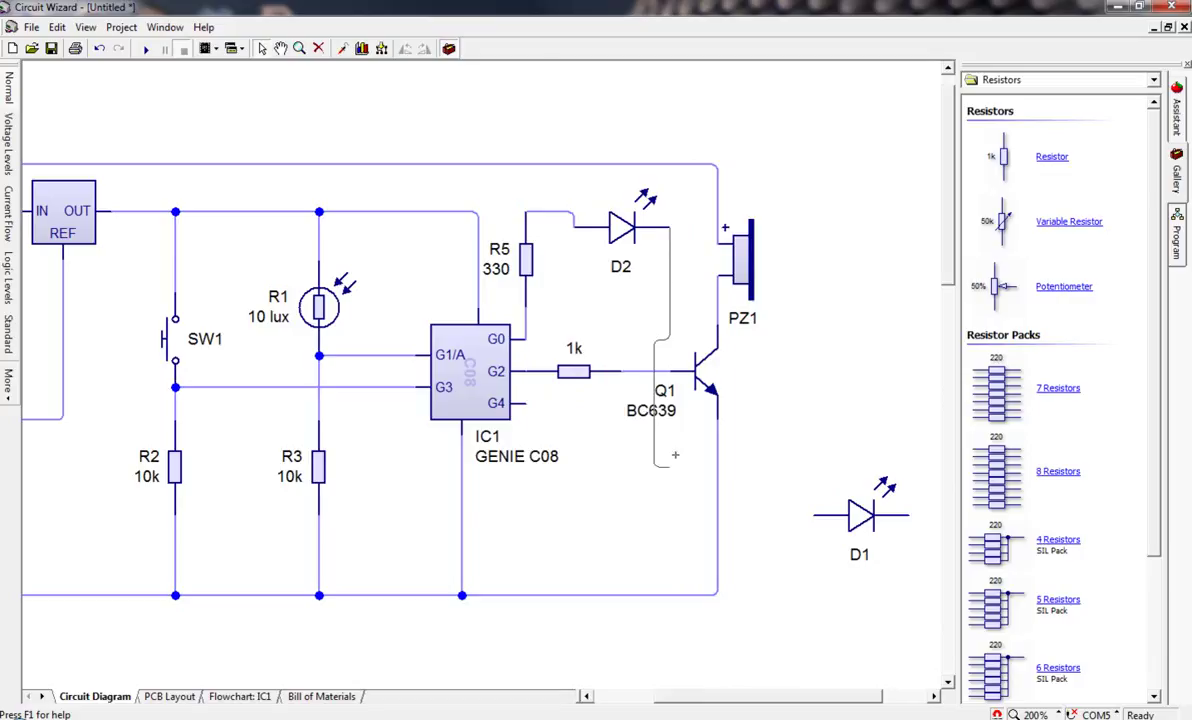
drag(676, 452, 717, 452)
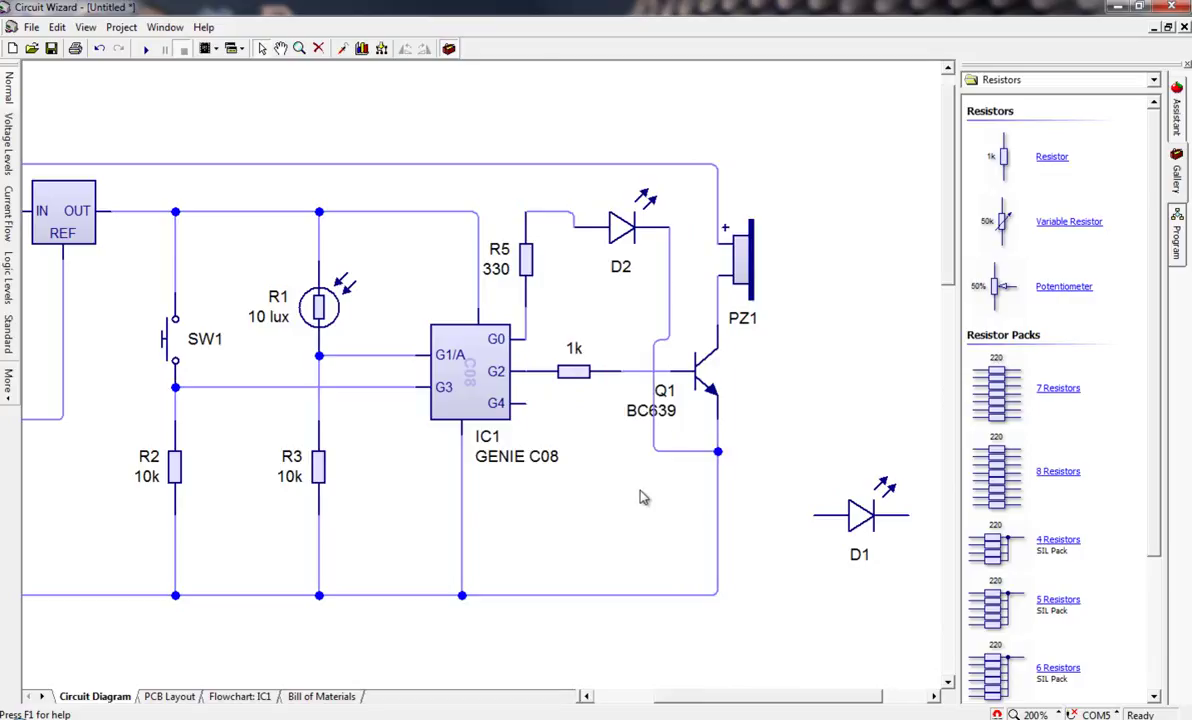
- Place a resistor beside output G4 and move LED D1 below IC1
click(845, 480)
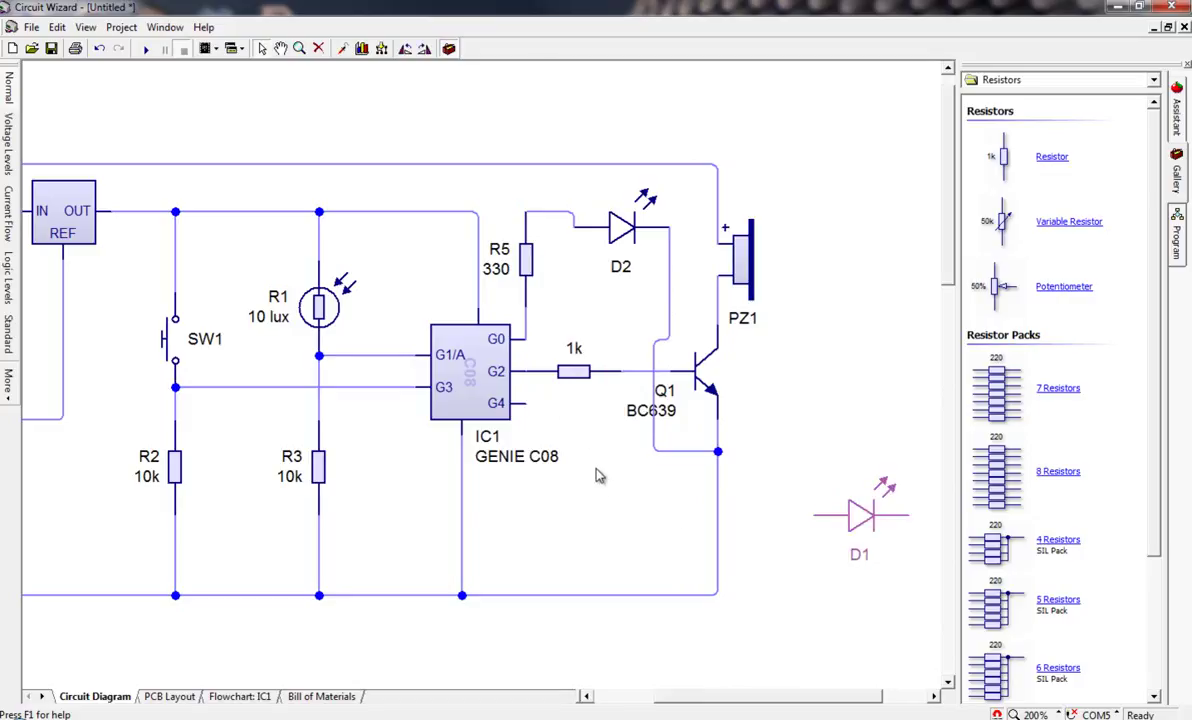
drag(1052, 157, 541, 455)
mouse_move(818, 512)
mouse_down()
mouse_move(790, 530)
mouse_move(585, 530)
mouse_up()
click(553, 475)
key(Delete)
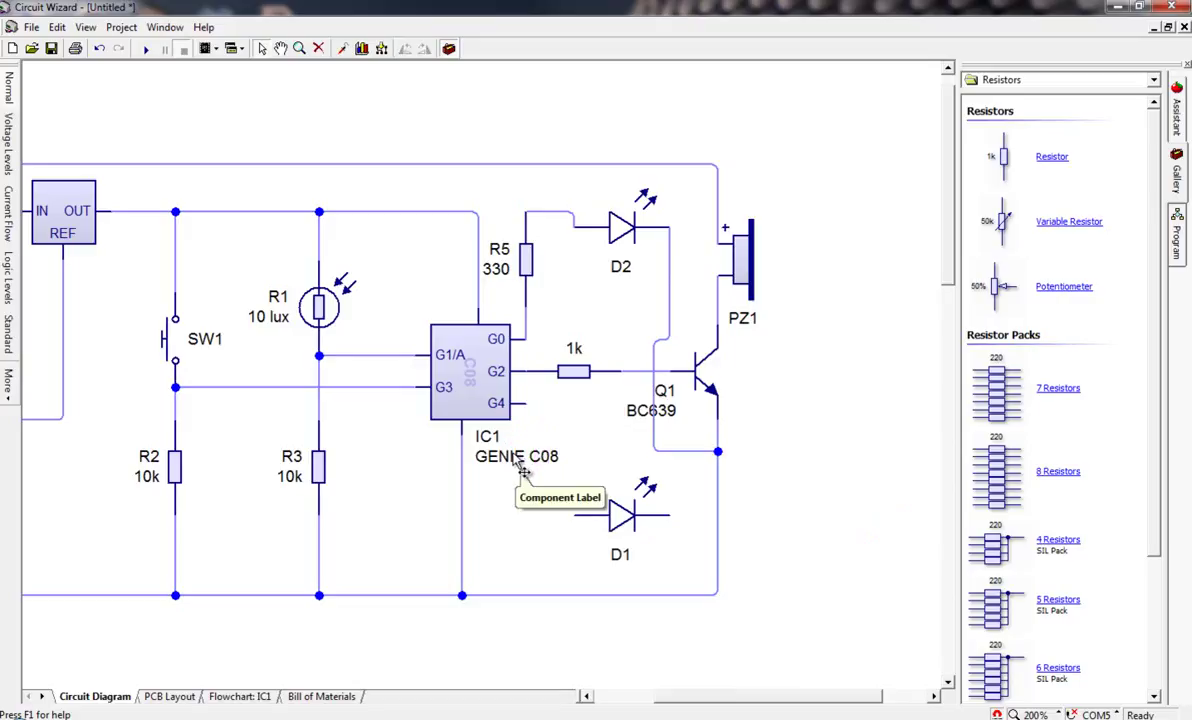
key(ctrl+z)
key(ctrl+y)
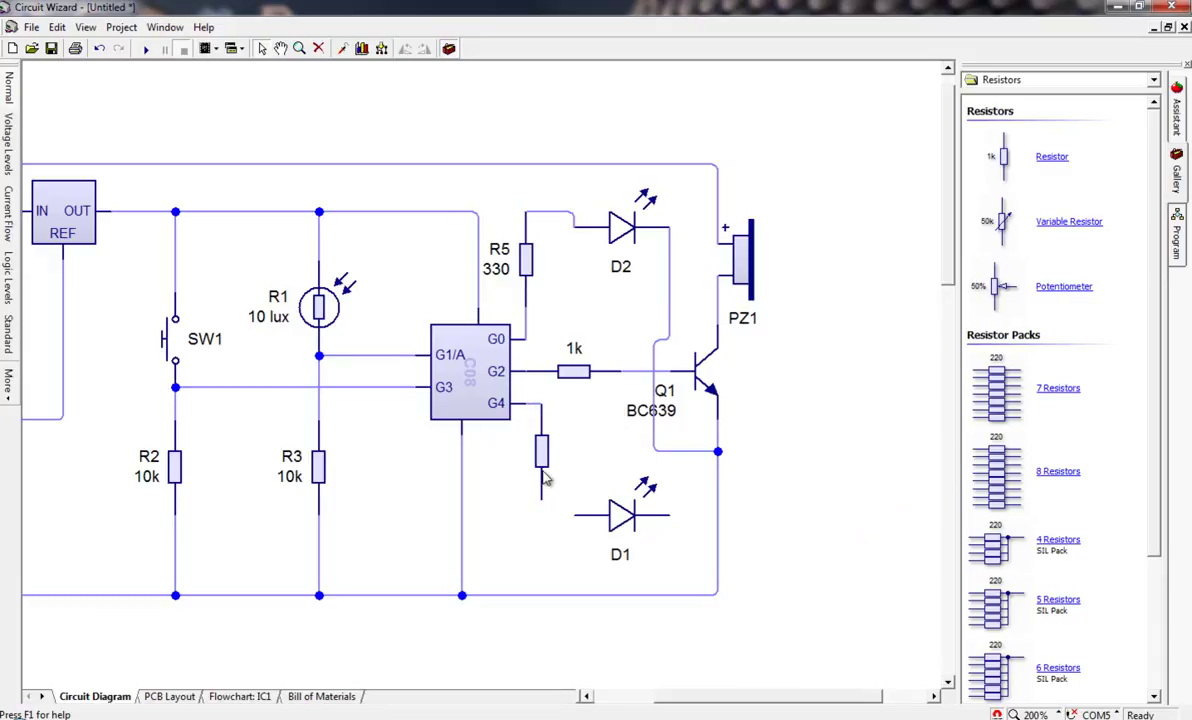
- Set the G4 resistor to 330 and wire it through D1 to the emitter line
double_click(541, 460)
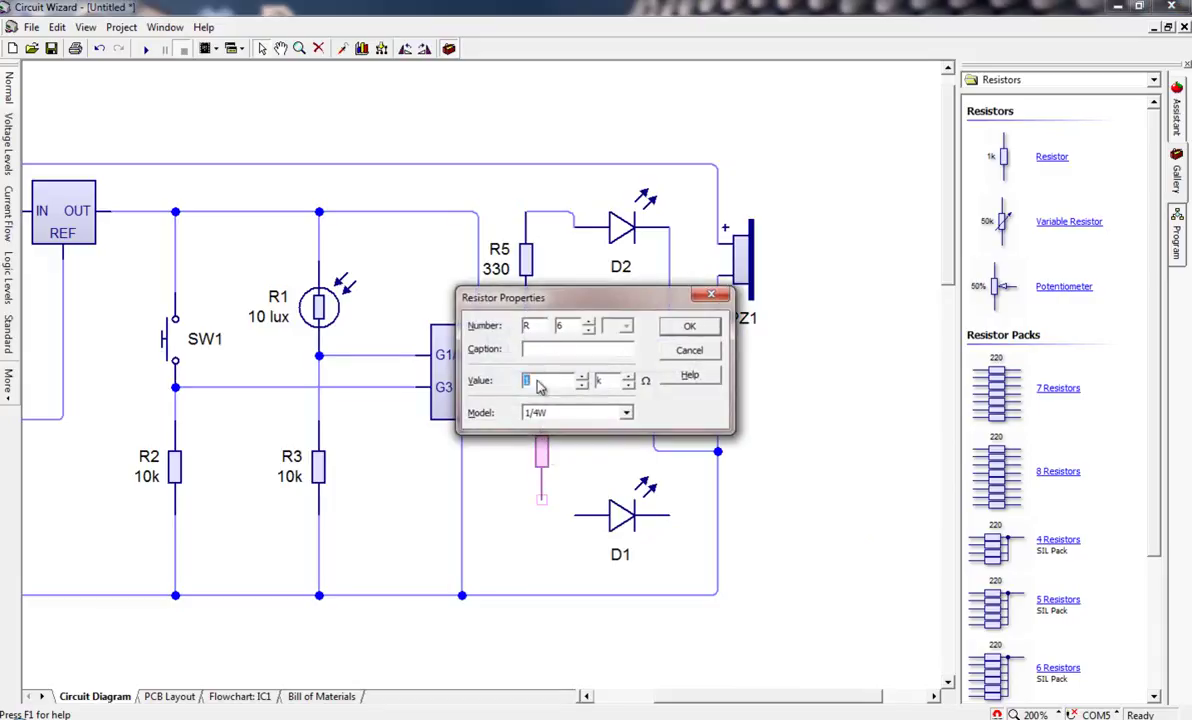
text(330)
click(688, 327)
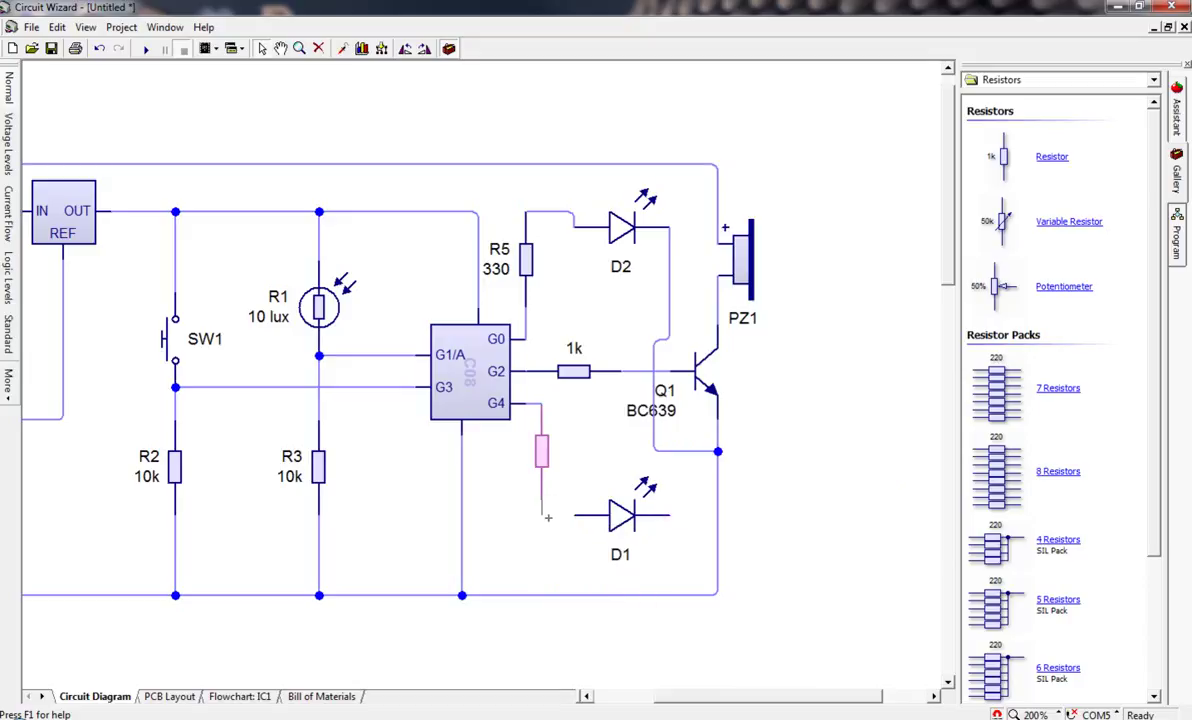
drag(548, 517, 576, 516)
drag(668, 516, 718, 516)
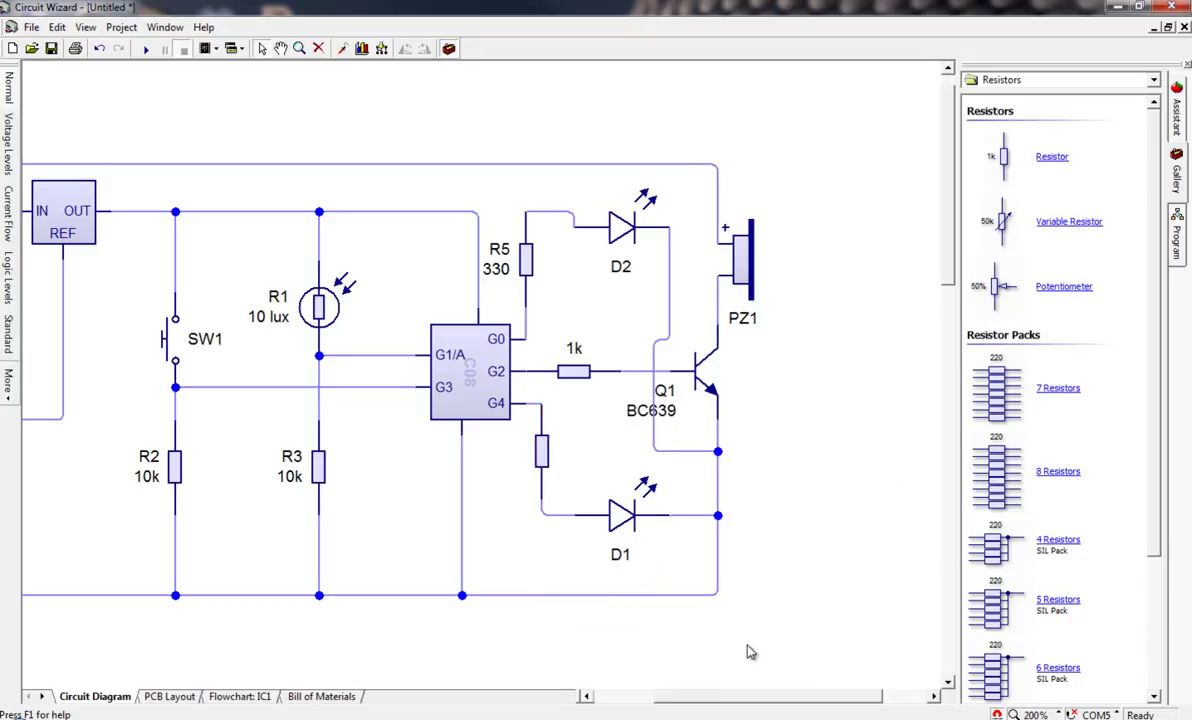
drag(818, 706, 780, 706)
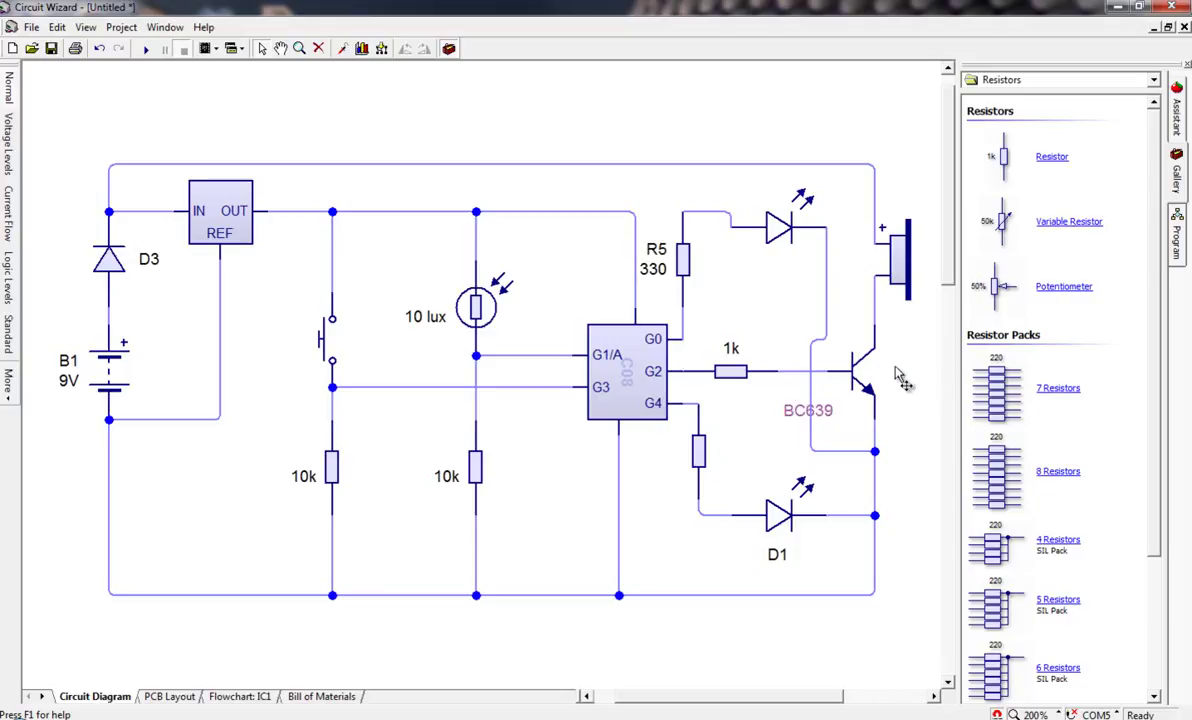
- Move the BC639 label right of the transistor, then try and undo an LED wire rearrangement
drag(883, 375, 885, 375)
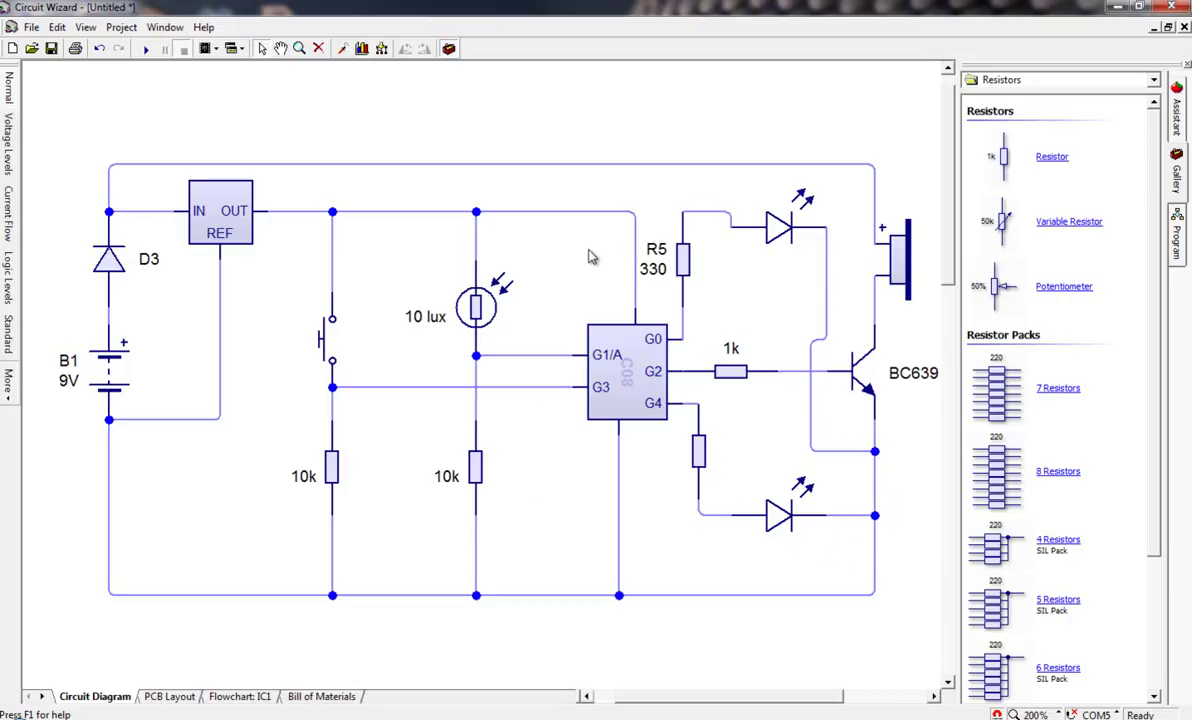
drag(733, 228, 751, 238)
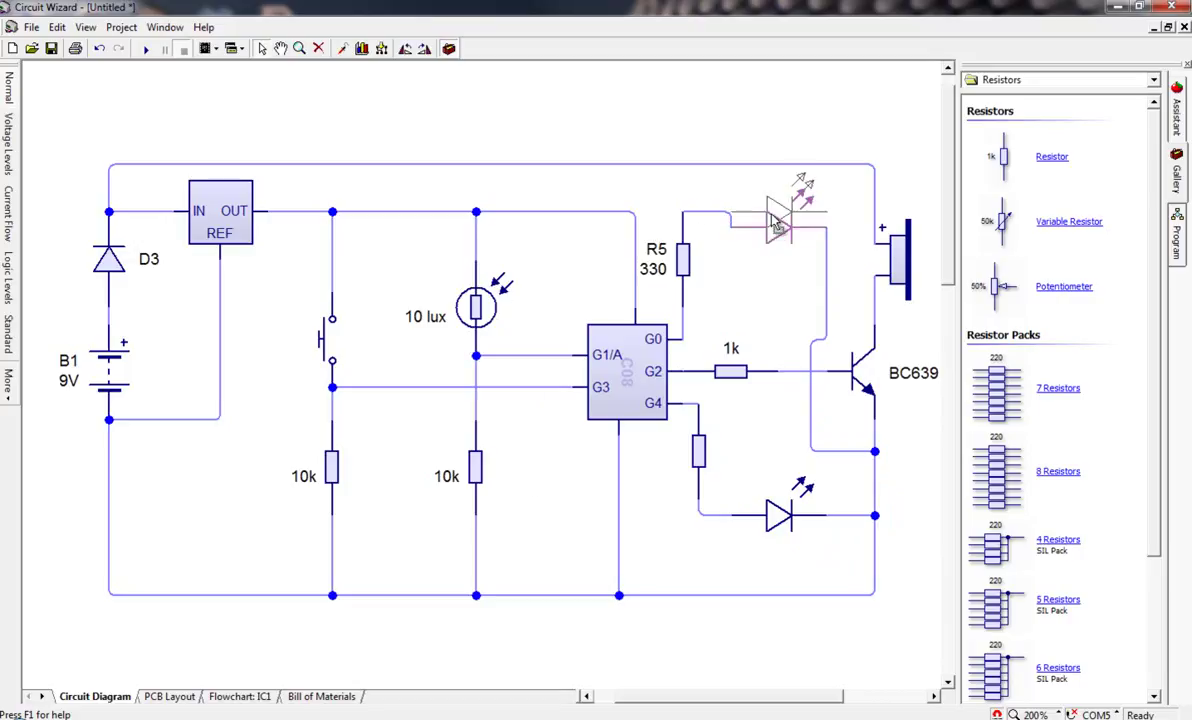
drag(877, 262, 807, 318)
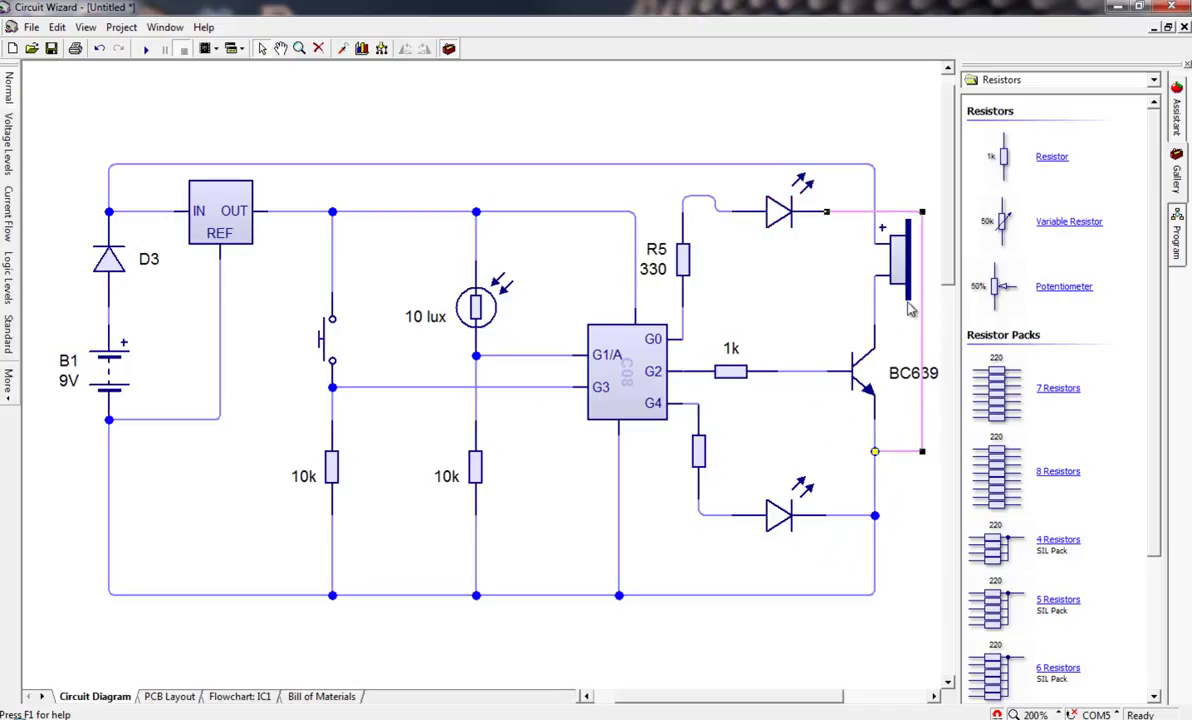
drag(921, 302, 800, 325)
key(ctrl+z)
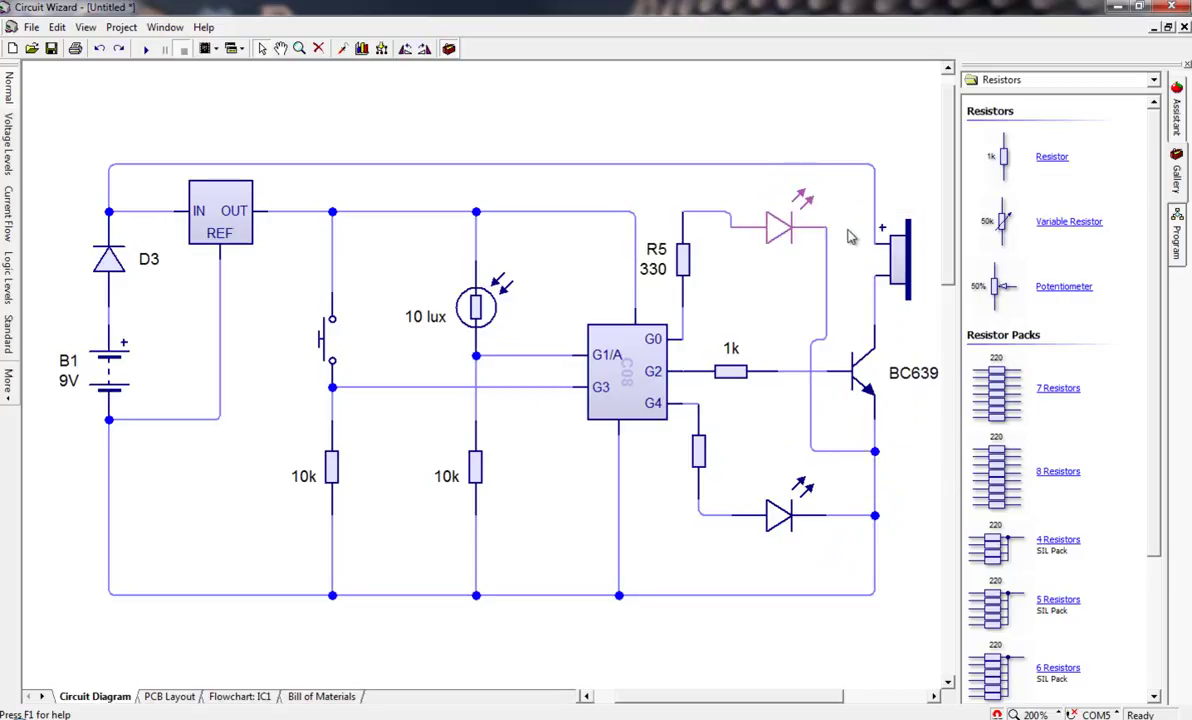
click(772, 282)
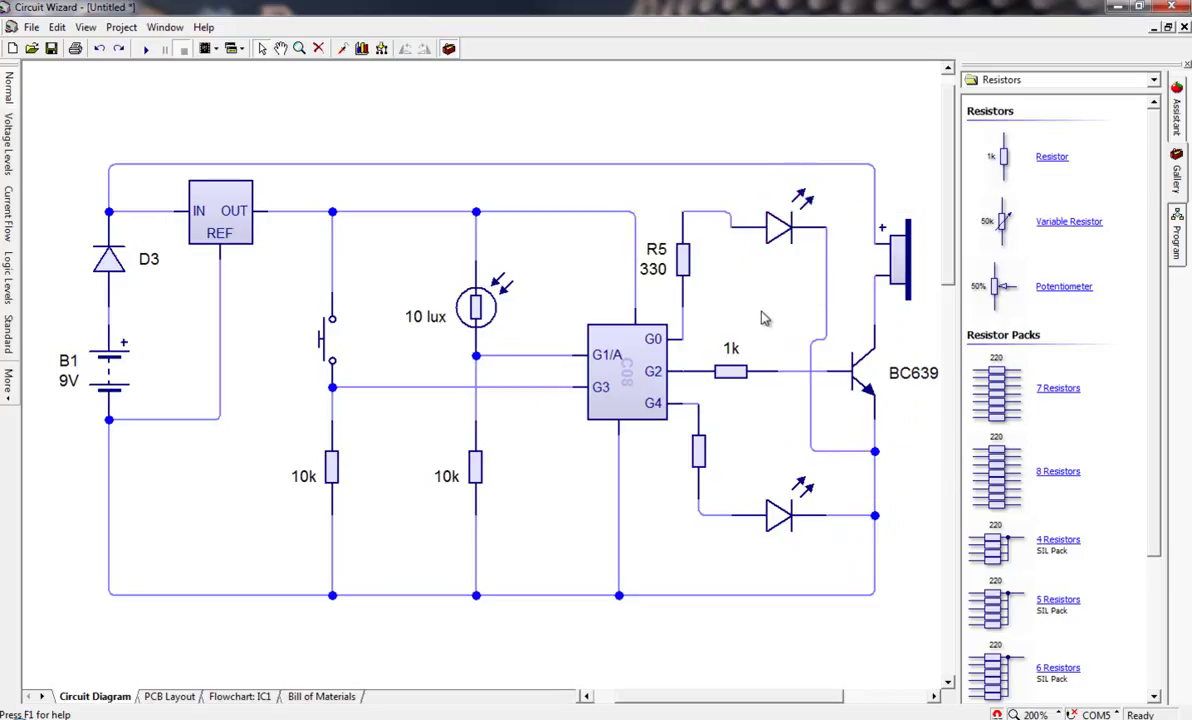